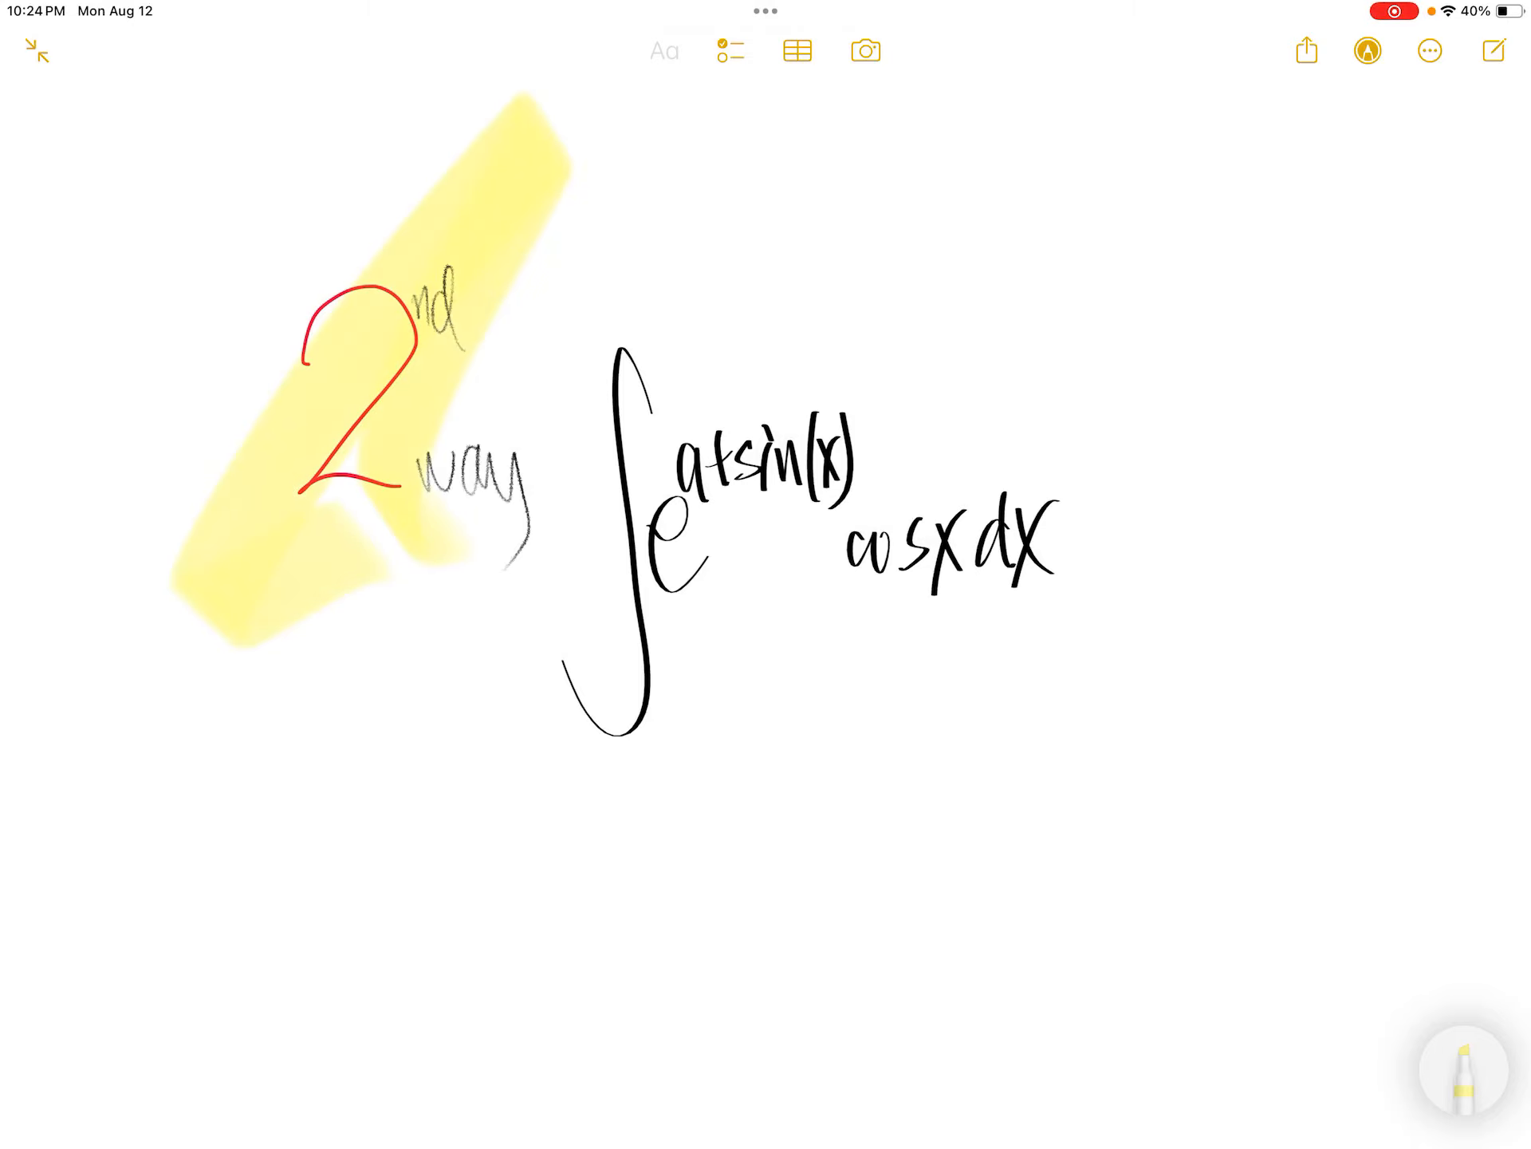
left_click_drag(502, 706, 1054, 467)
scroll(766, 575, "down", 10)
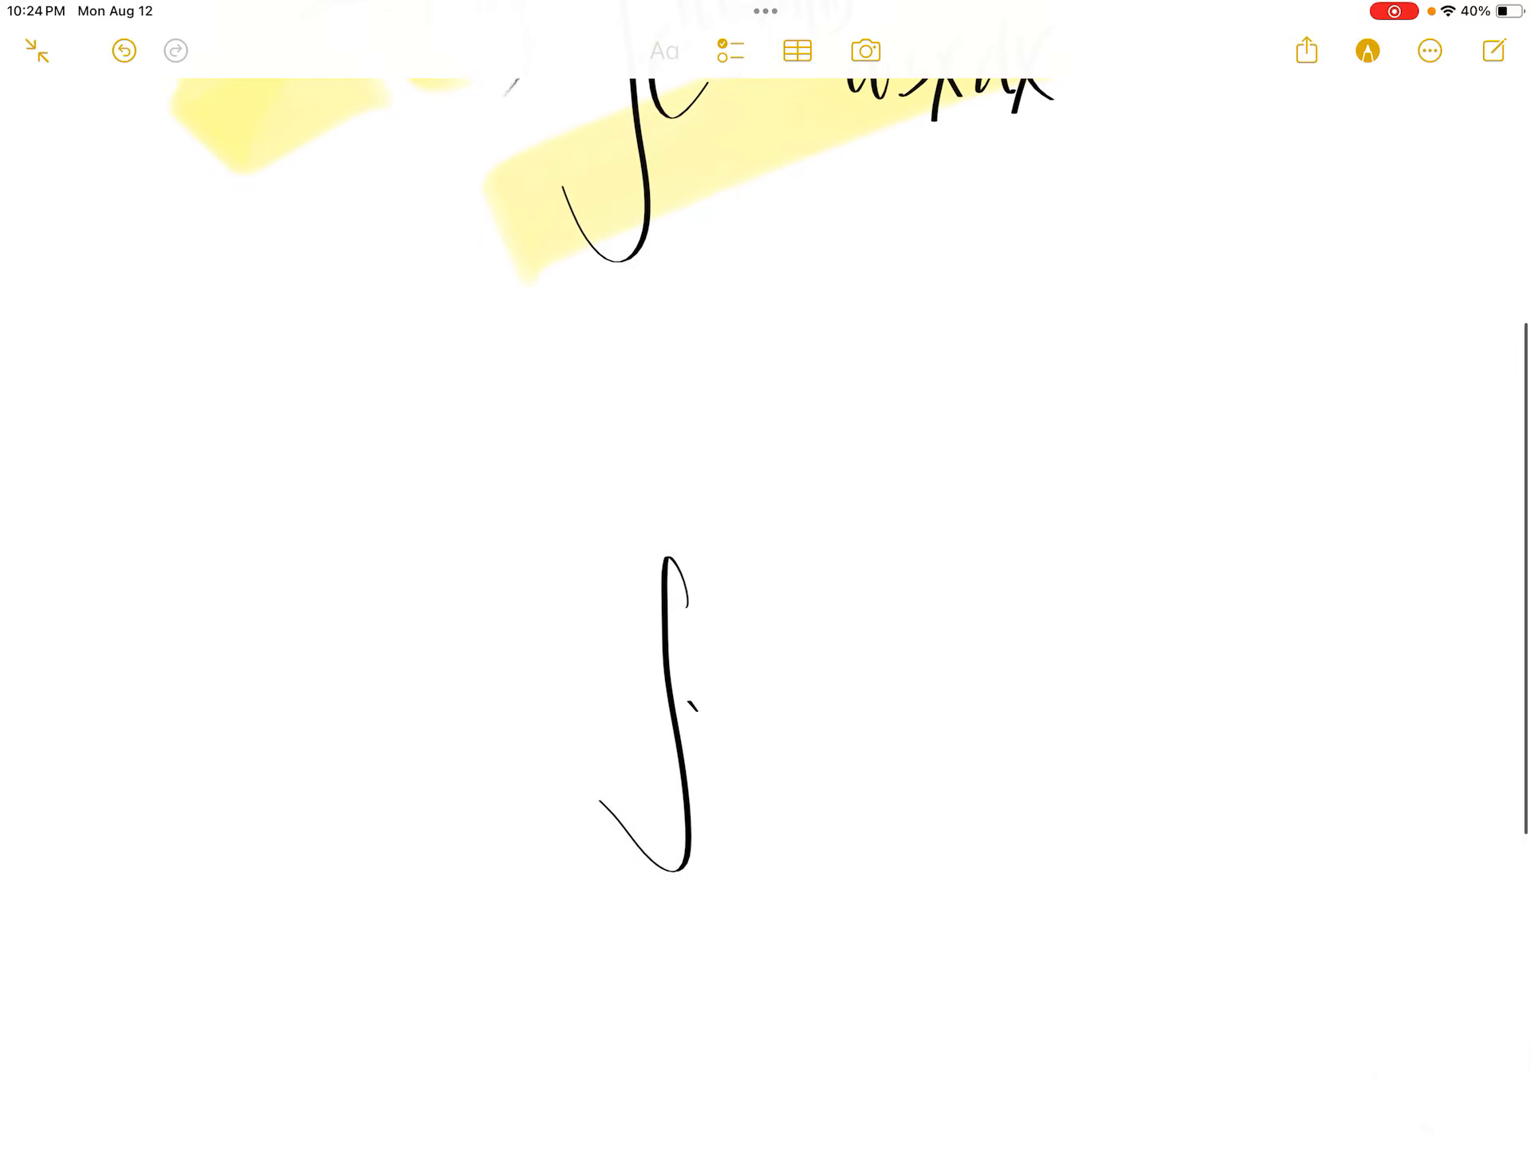
Handwrite e with the exponent a+sin x after the new integral sign
left_click_drag(691, 704, 721, 759)
mouse_move(729, 653)
left_mouse_down()
mouse_move(735, 688)
mouse_move(762, 656)
left_mouse_up()
mouse_move(744, 644)
left_mouse_down()
mouse_move(757, 680)
mouse_move(818, 678)
left_mouse_up()
left_click_drag(795, 620, 859, 687)
left_click_drag(862, 637, 833, 687)
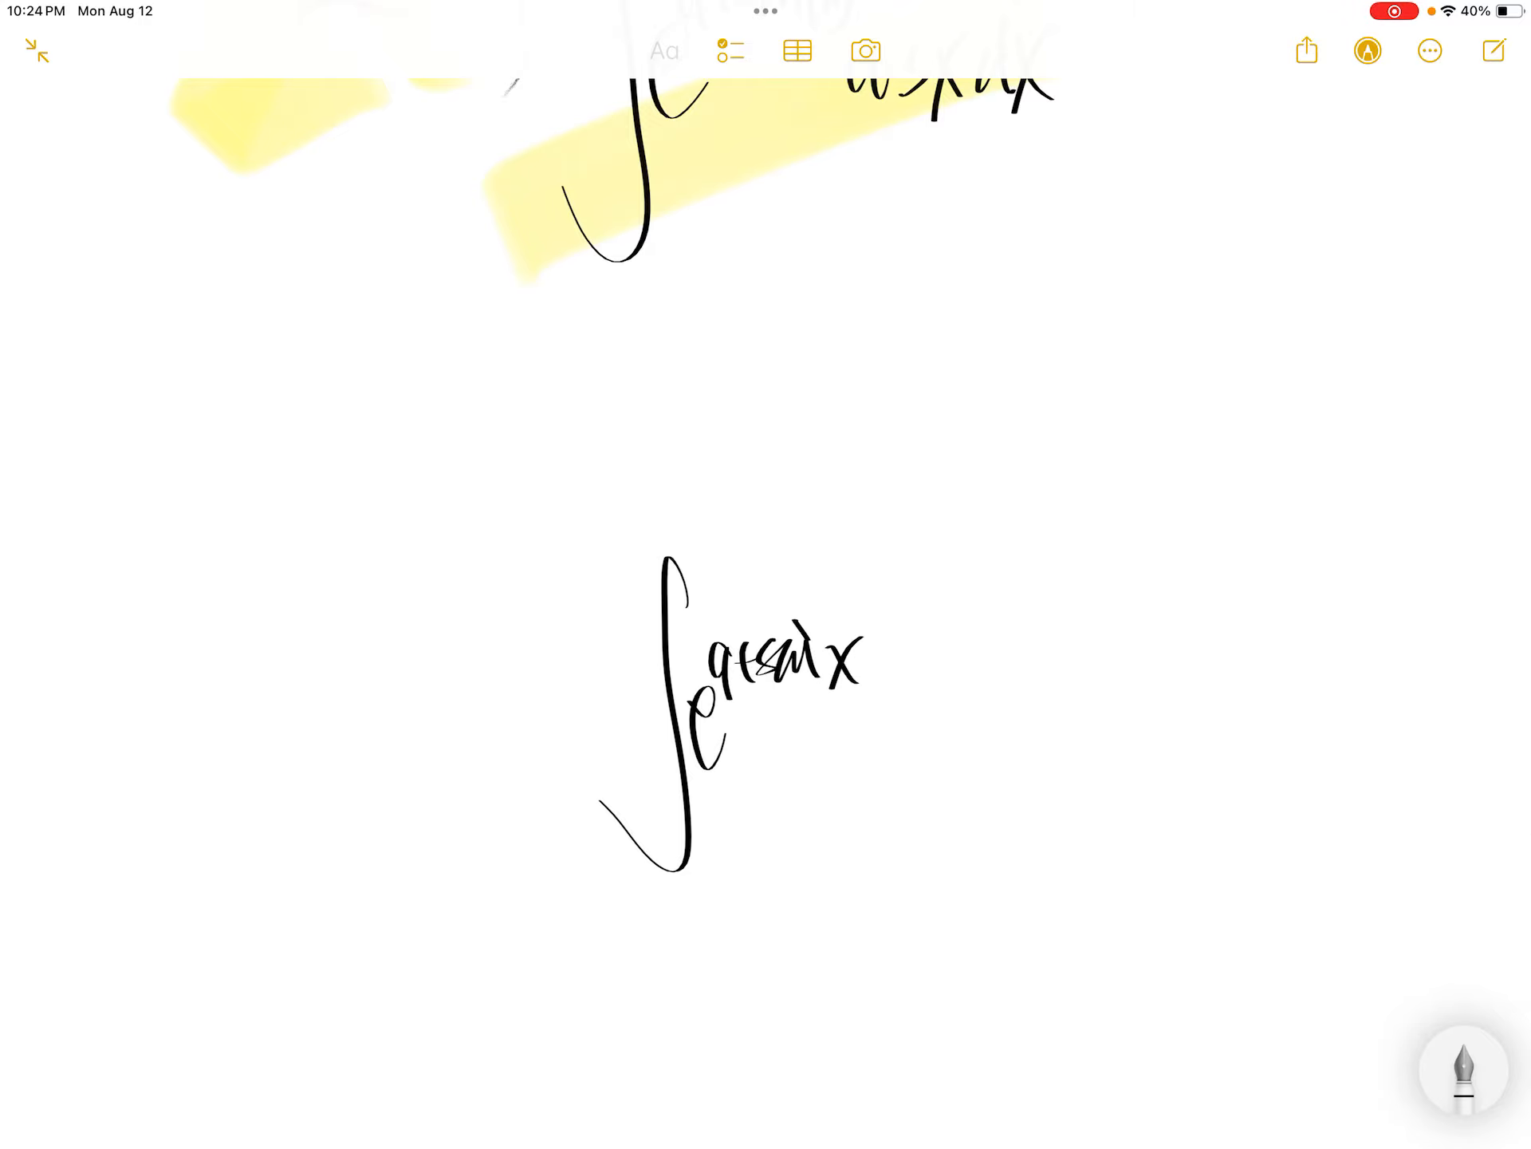
Add cos x dx to complete the integrand and circle cos x with a check
left_click_drag(929, 720, 936, 766)
left_click_drag(989, 689, 993, 758)
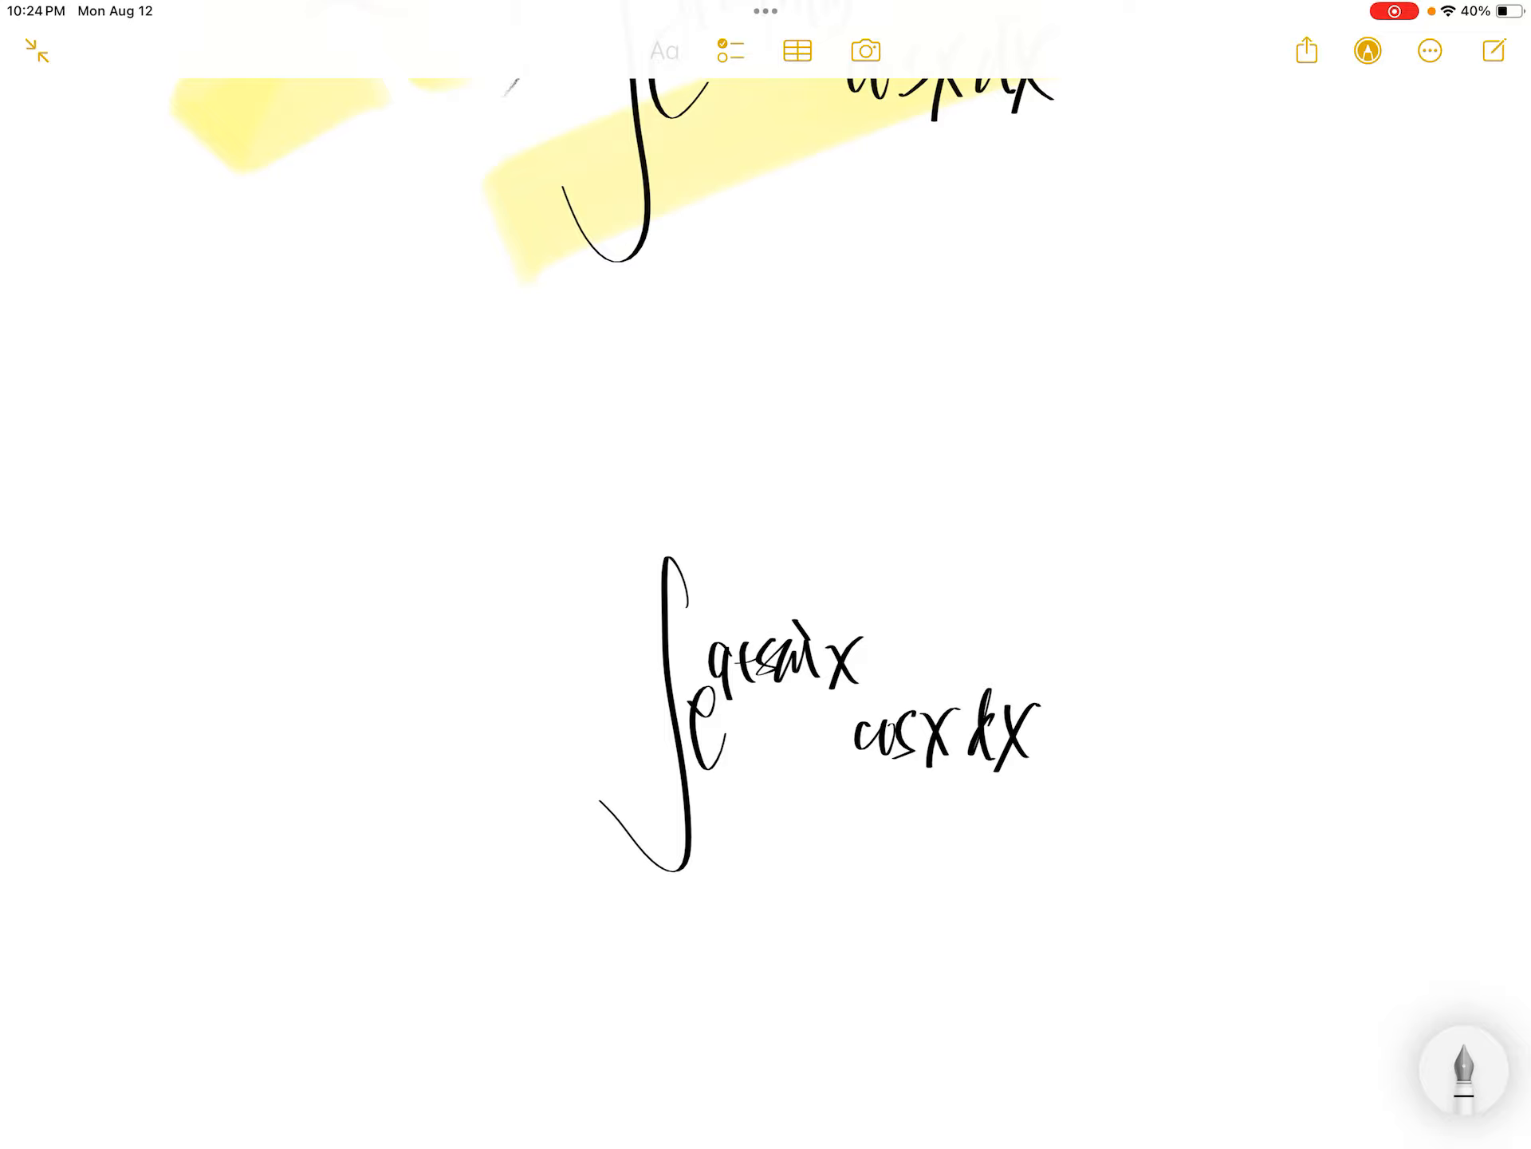
scroll(766, 574, "up", 3)
scroll(766, 574, "down", 5)
left_click_drag(556, 809, 623, 804)
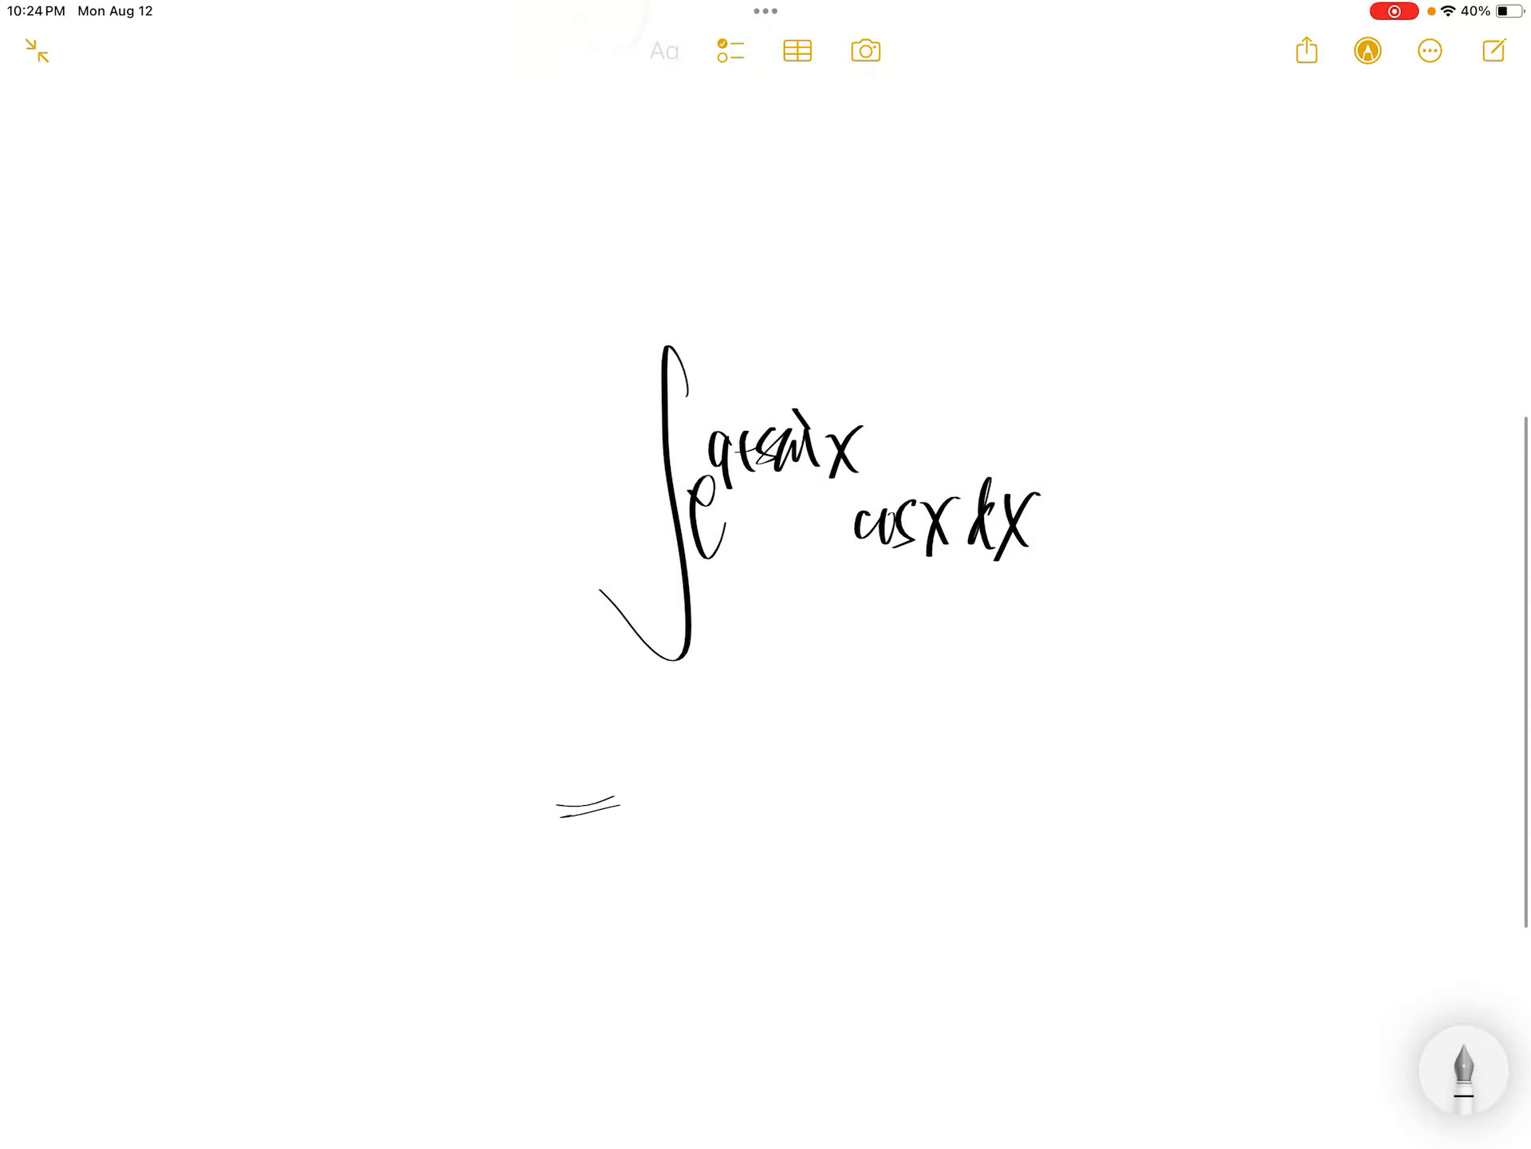
mouse_move(915, 484)
left_mouse_down()
mouse_move(934, 553)
mouse_move(1069, 452)
left_mouse_up()
Start the next line with ∫e^(a+sin(x)), parentheses around x in the exponent
left_click(1462, 1071)
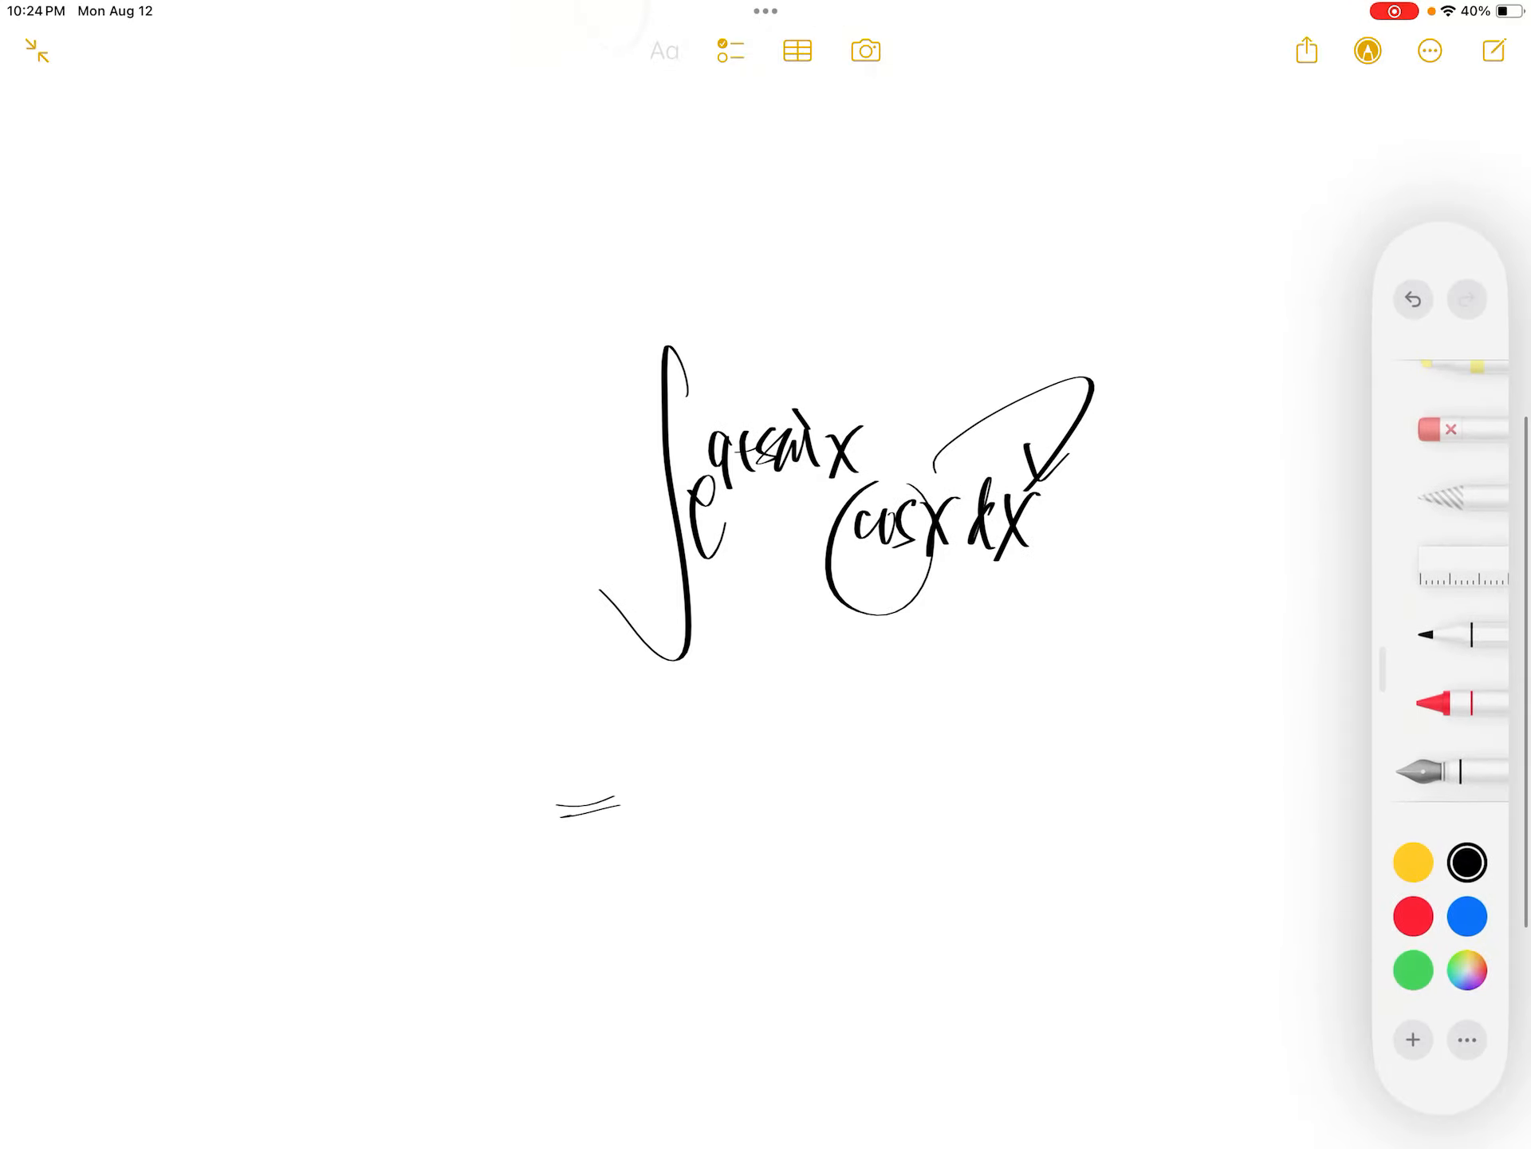
mouse_move(686, 718)
left_mouse_down()
mouse_move(642, 874)
mouse_move(719, 843)
mouse_move(706, 784)
mouse_move(724, 784)
left_mouse_up()
left_click_drag(725, 754, 862, 765)
left_click_drag(873, 723, 825, 790)
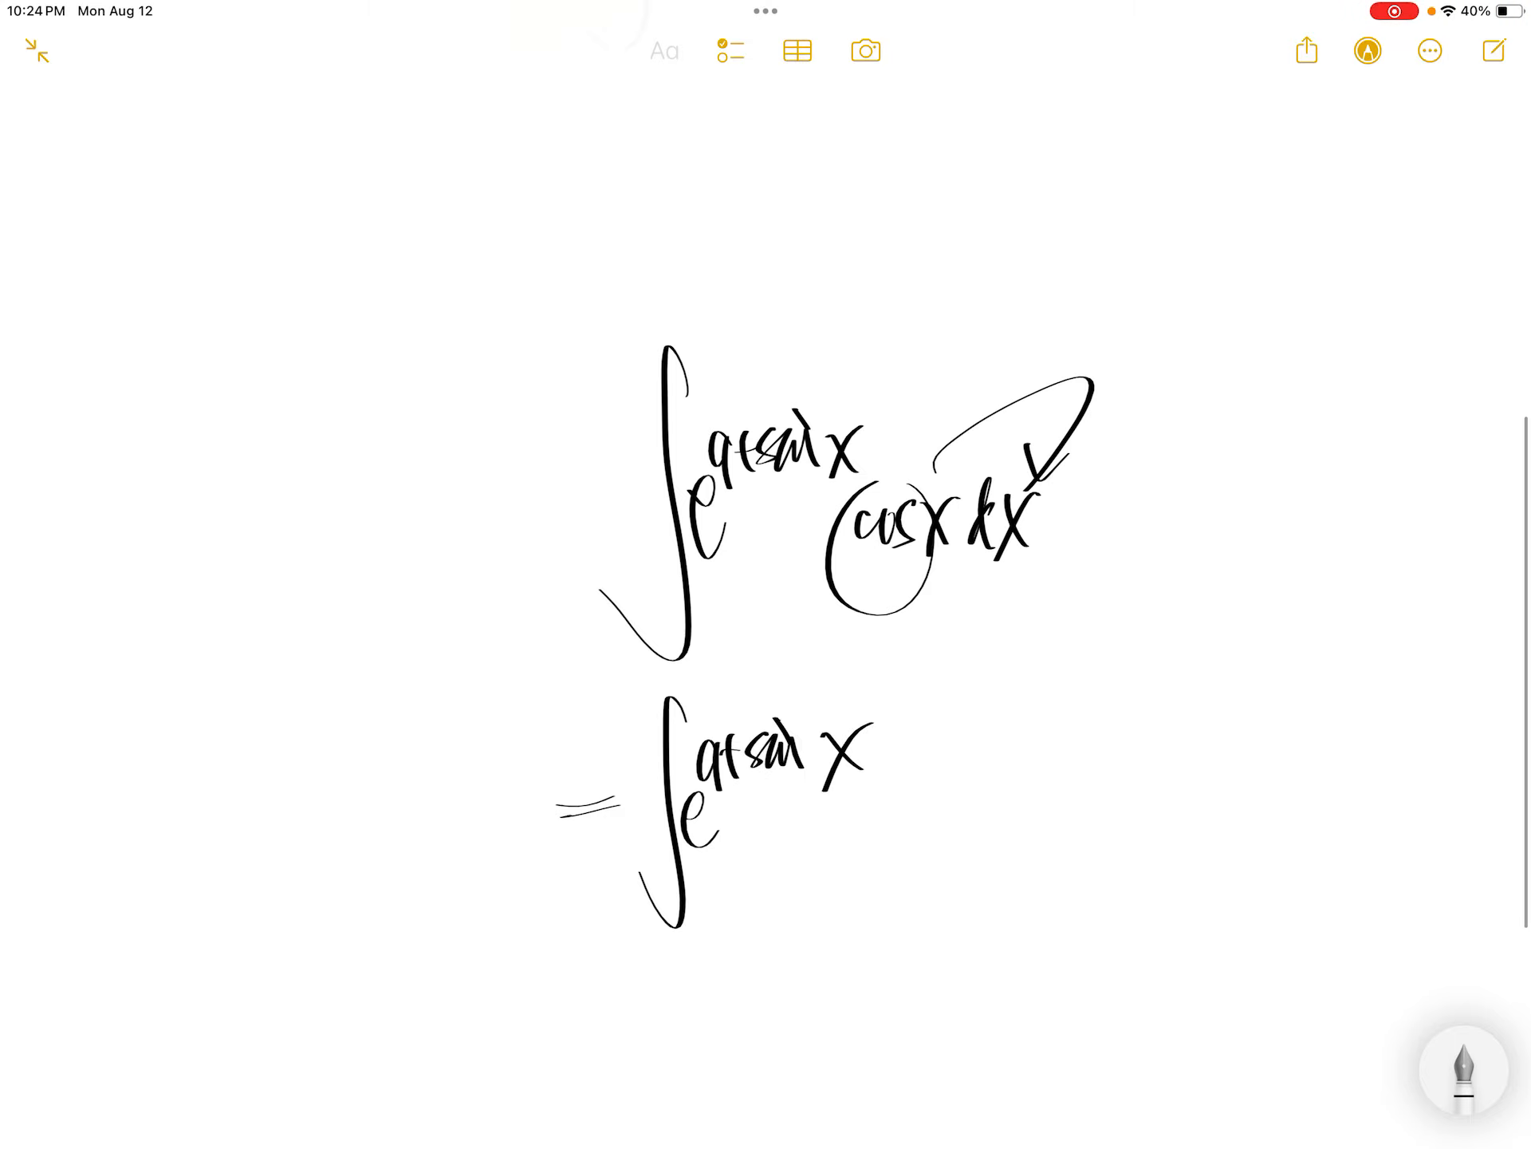
left_click_drag(824, 713, 808, 797)
left_click_drag(855, 711, 878, 799)
Write the differential d sin x to the right of the exponential
mouse_move(1011, 815)
left_mouse_down()
mouse_move(1020, 766)
mouse_move(1034, 843)
mouse_move(1065, 837)
left_mouse_up()
mouse_move(1075, 838)
left_mouse_down()
mouse_move(1153, 830)
mouse_move(1118, 840)
left_mouse_up()
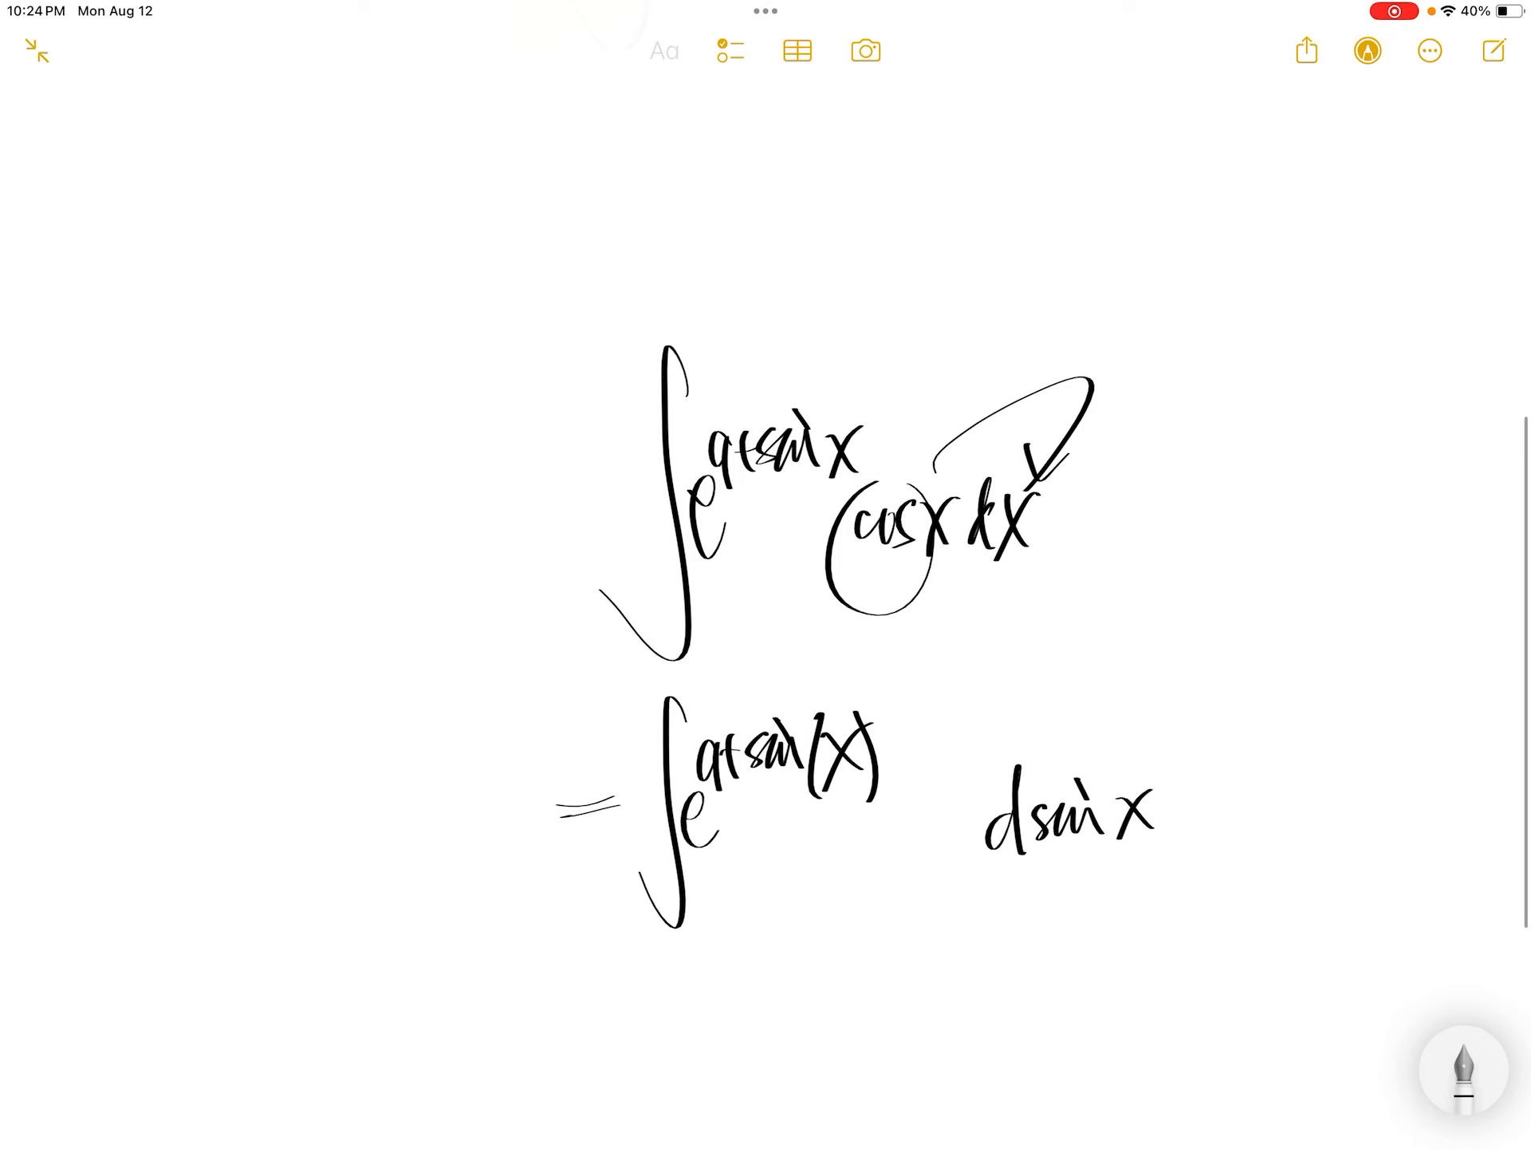
left_click(1463, 1070)
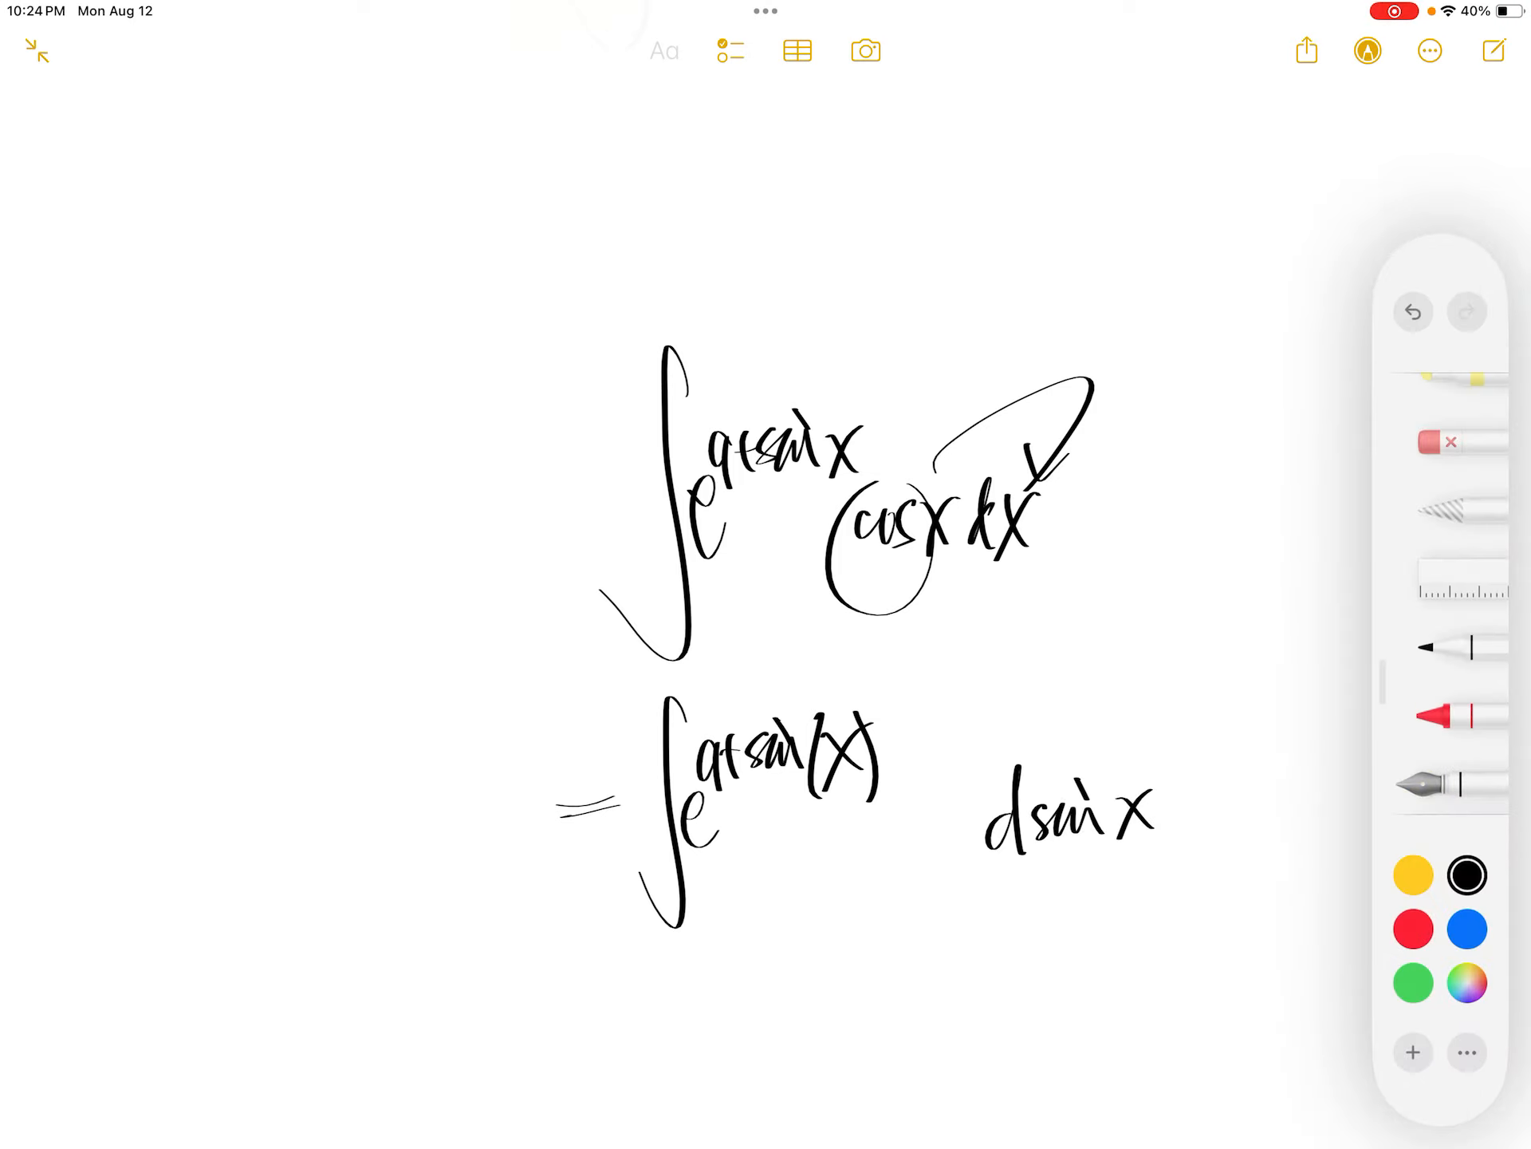
Highlight cos x dx and d sin x with the yellow highlighter
left_click(1460, 380)
left_click_drag(796, 564, 1075, 479)
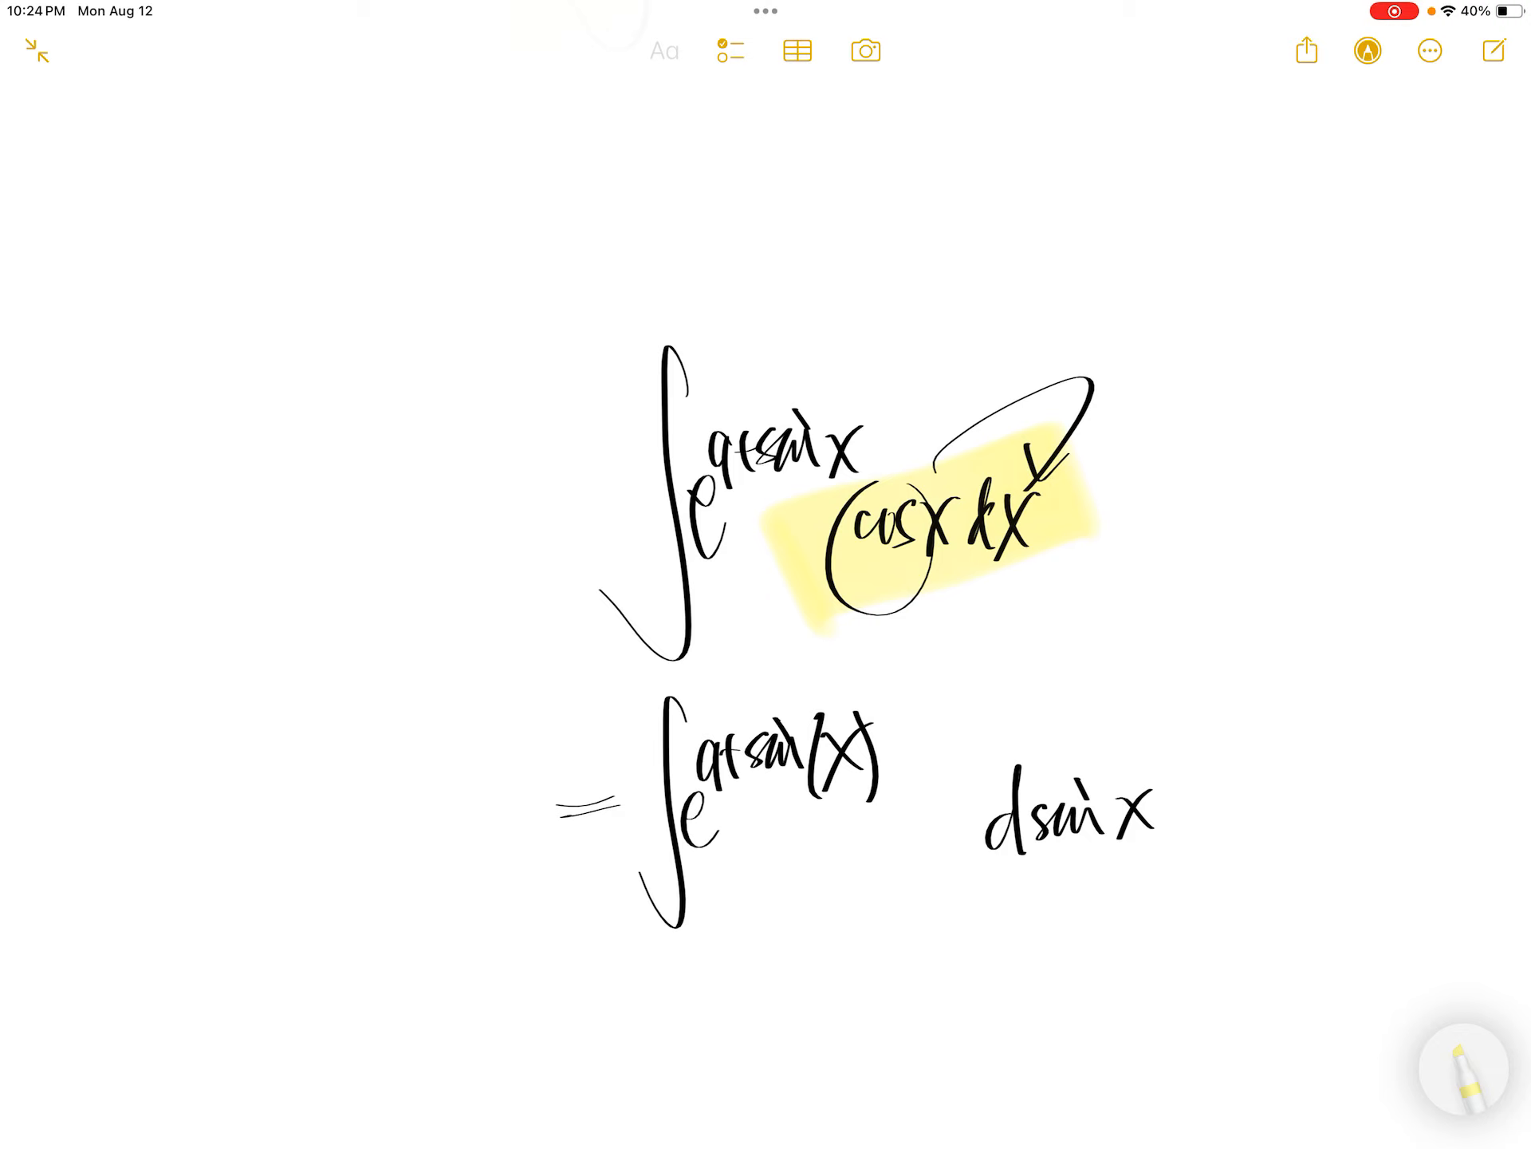
left_click_drag(939, 832, 1190, 777)
left_click(1464, 1072)
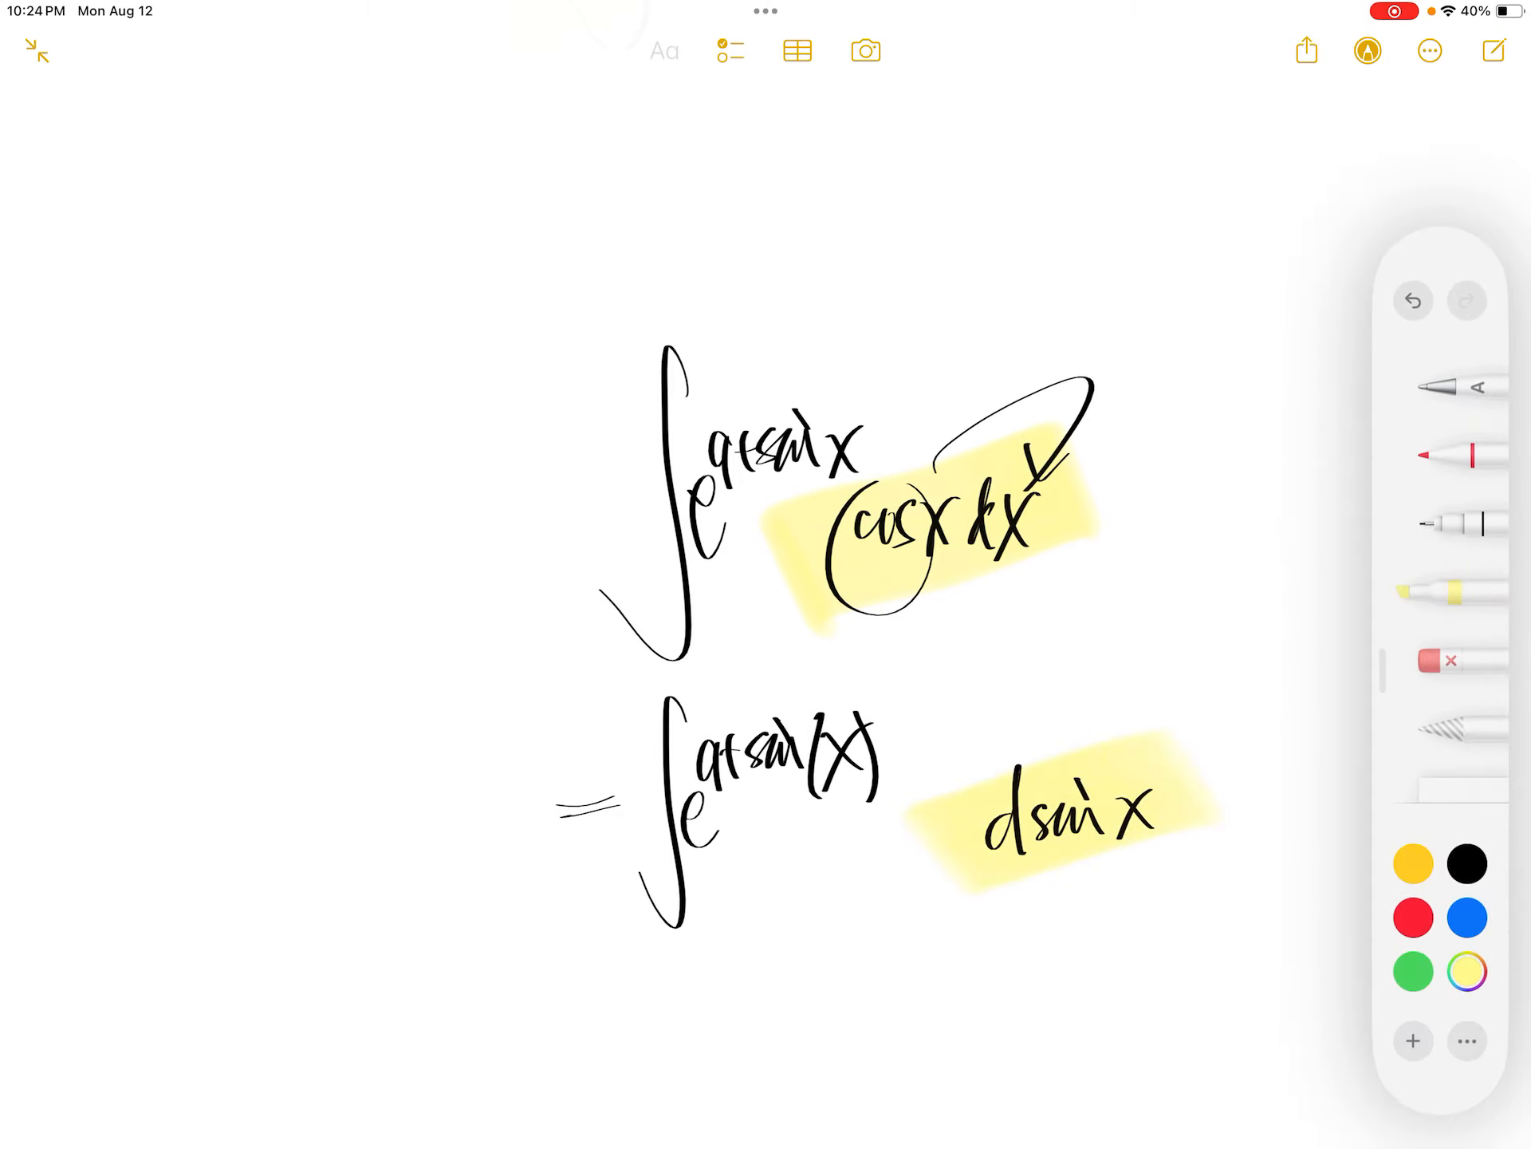
Lasso d sin x and the equals sign and move them closer to the integral
left_click(1442, 727)
left_click_drag(958, 873, 934, 884)
left_click_drag(1065, 814, 991, 813)
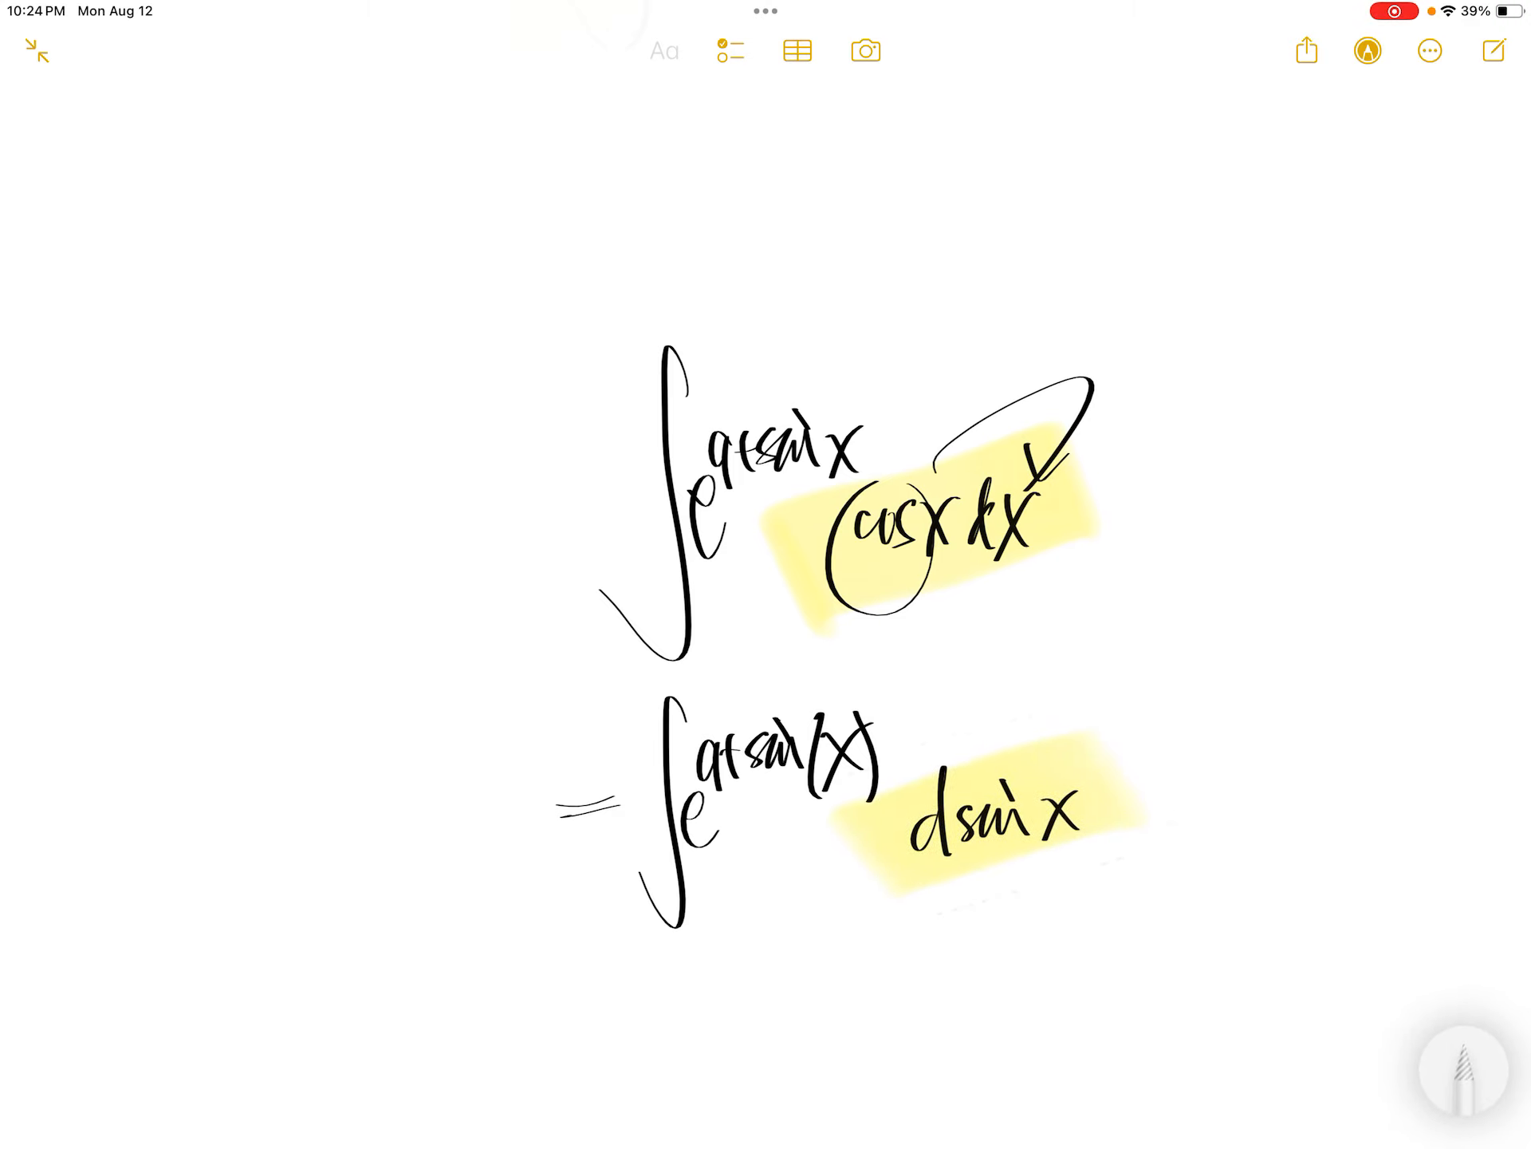
mouse_move(538, 857)
left_mouse_down()
mouse_move(562, 789)
mouse_move(623, 824)
left_mouse_up()
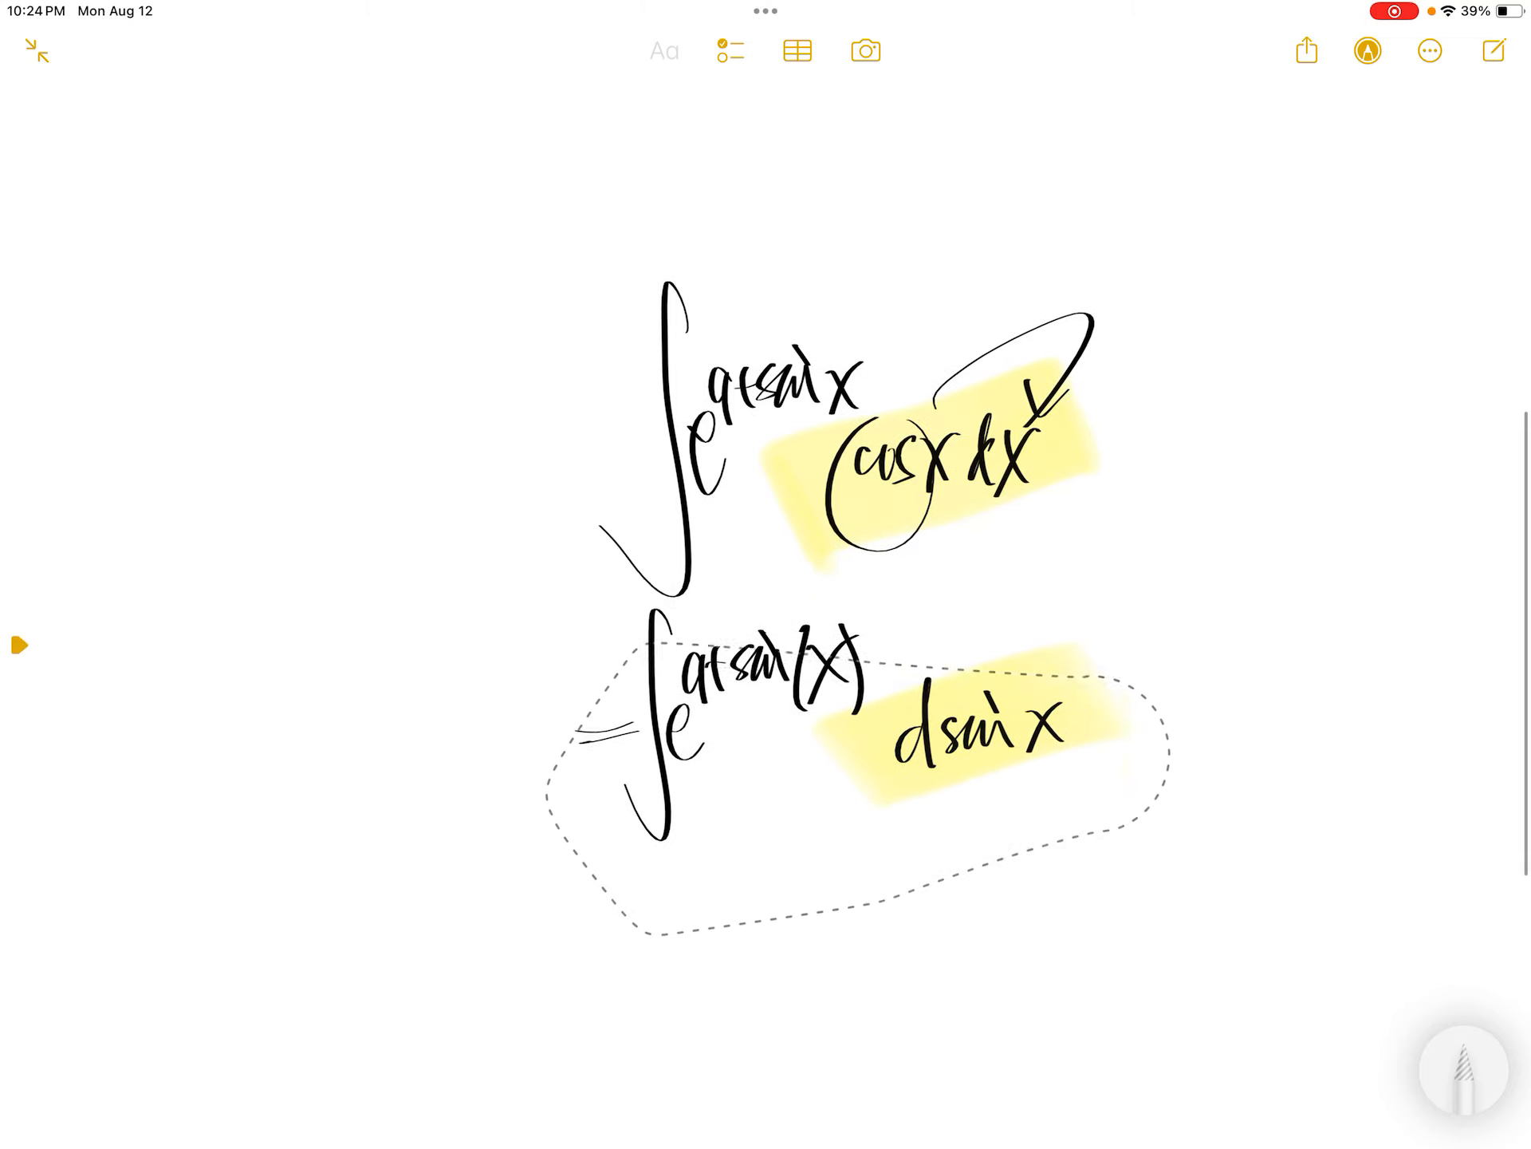
scroll(838, 599, "down", 5)
With the fountain pen, write = ∫e^(a+sin x) on a new line
left_click(1462, 1031)
left_click_drag(1463, 503, 1462, 670)
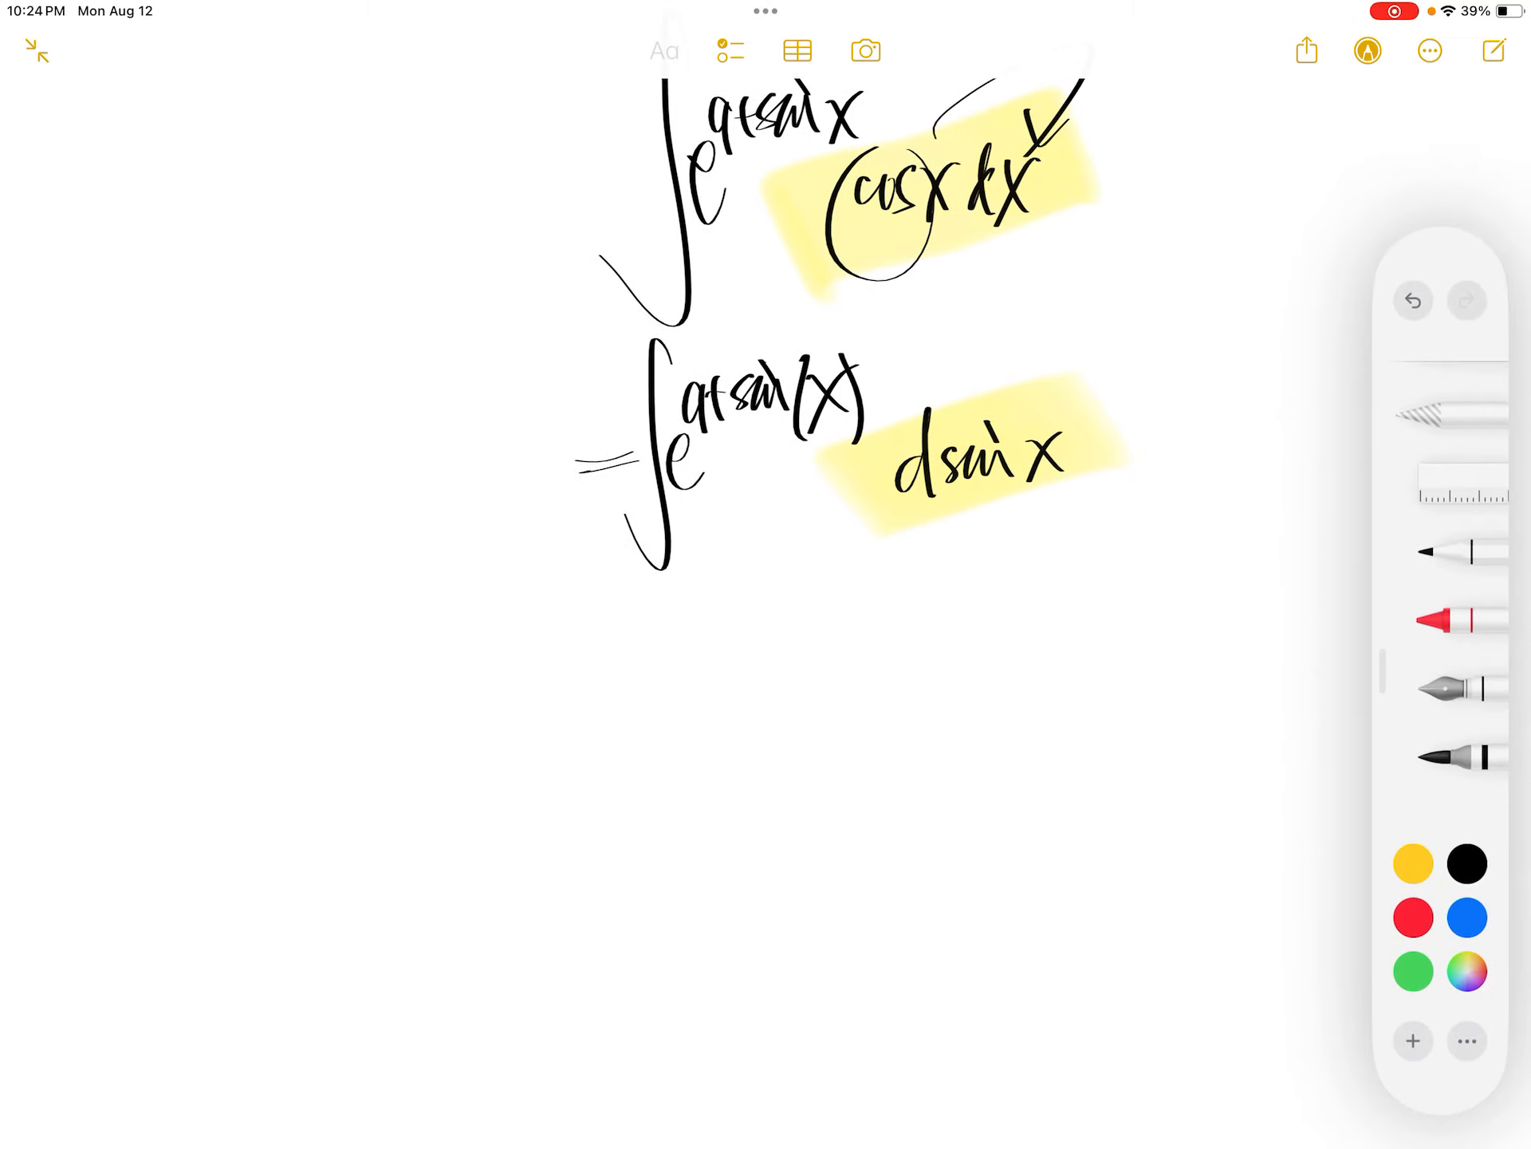
left_click_drag(535, 723, 579, 716)
left_click_drag(541, 734, 577, 728)
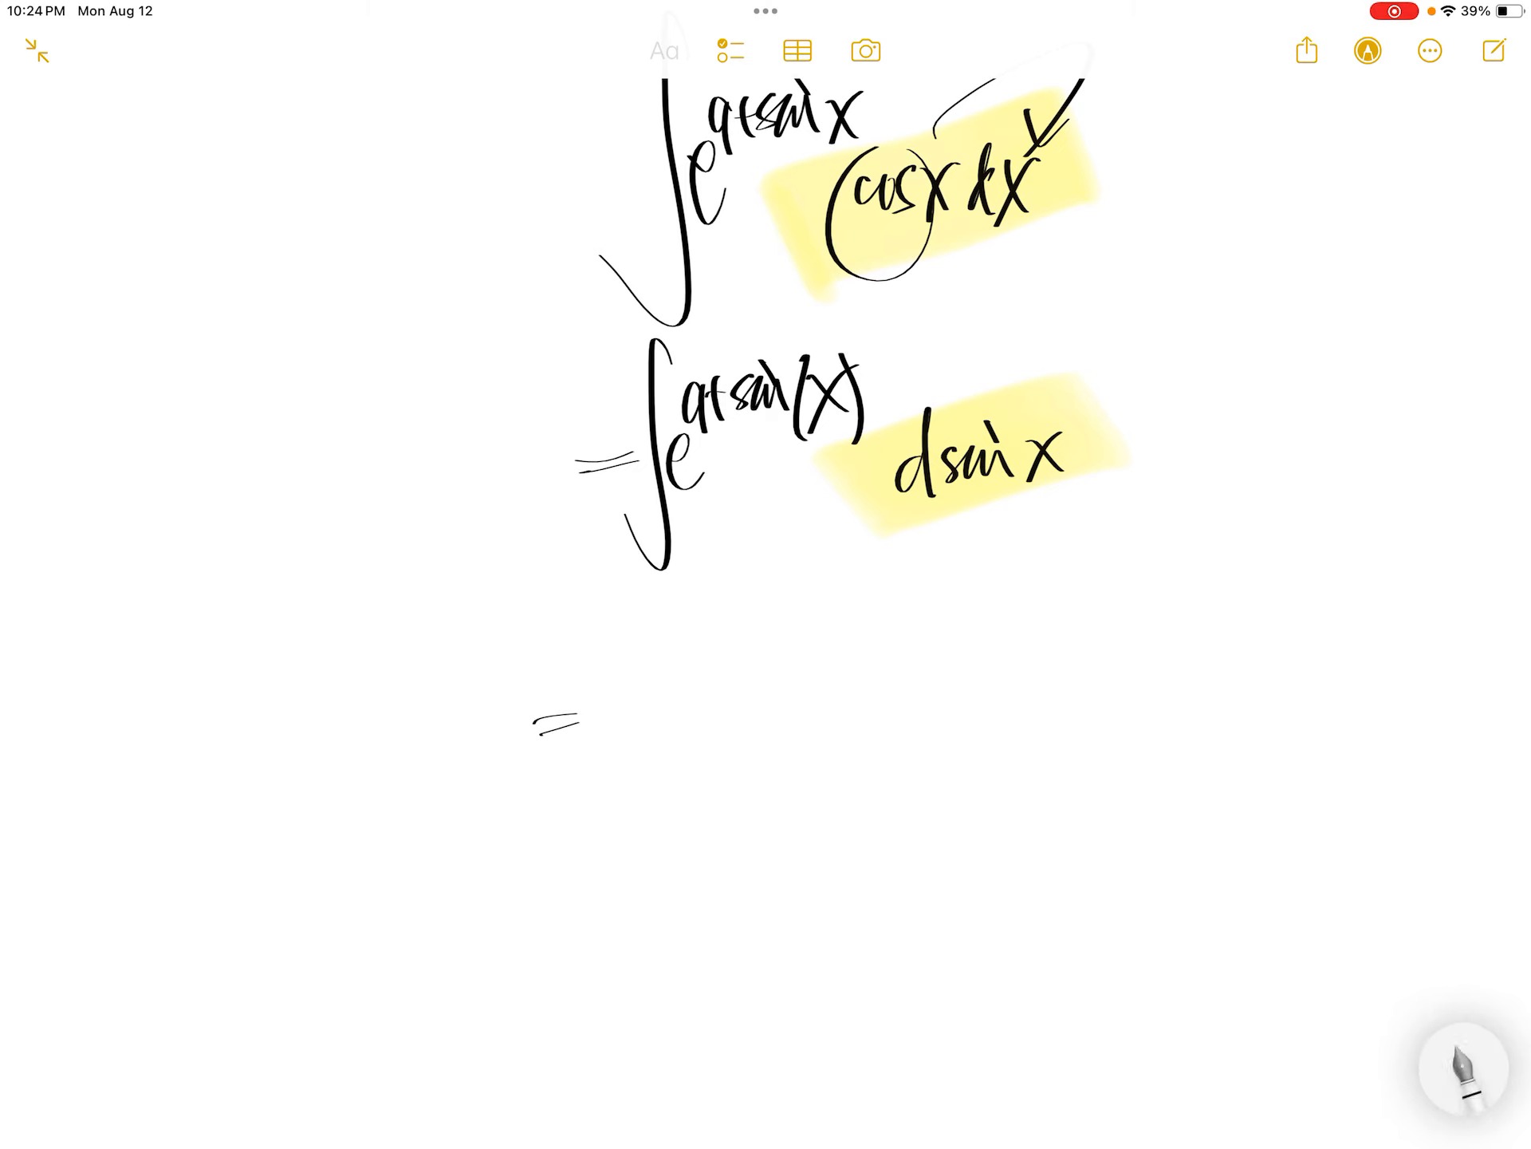
left_click_drag(643, 641, 596, 852)
left_click_drag(646, 759, 674, 776)
left_click_drag(688, 687, 690, 721)
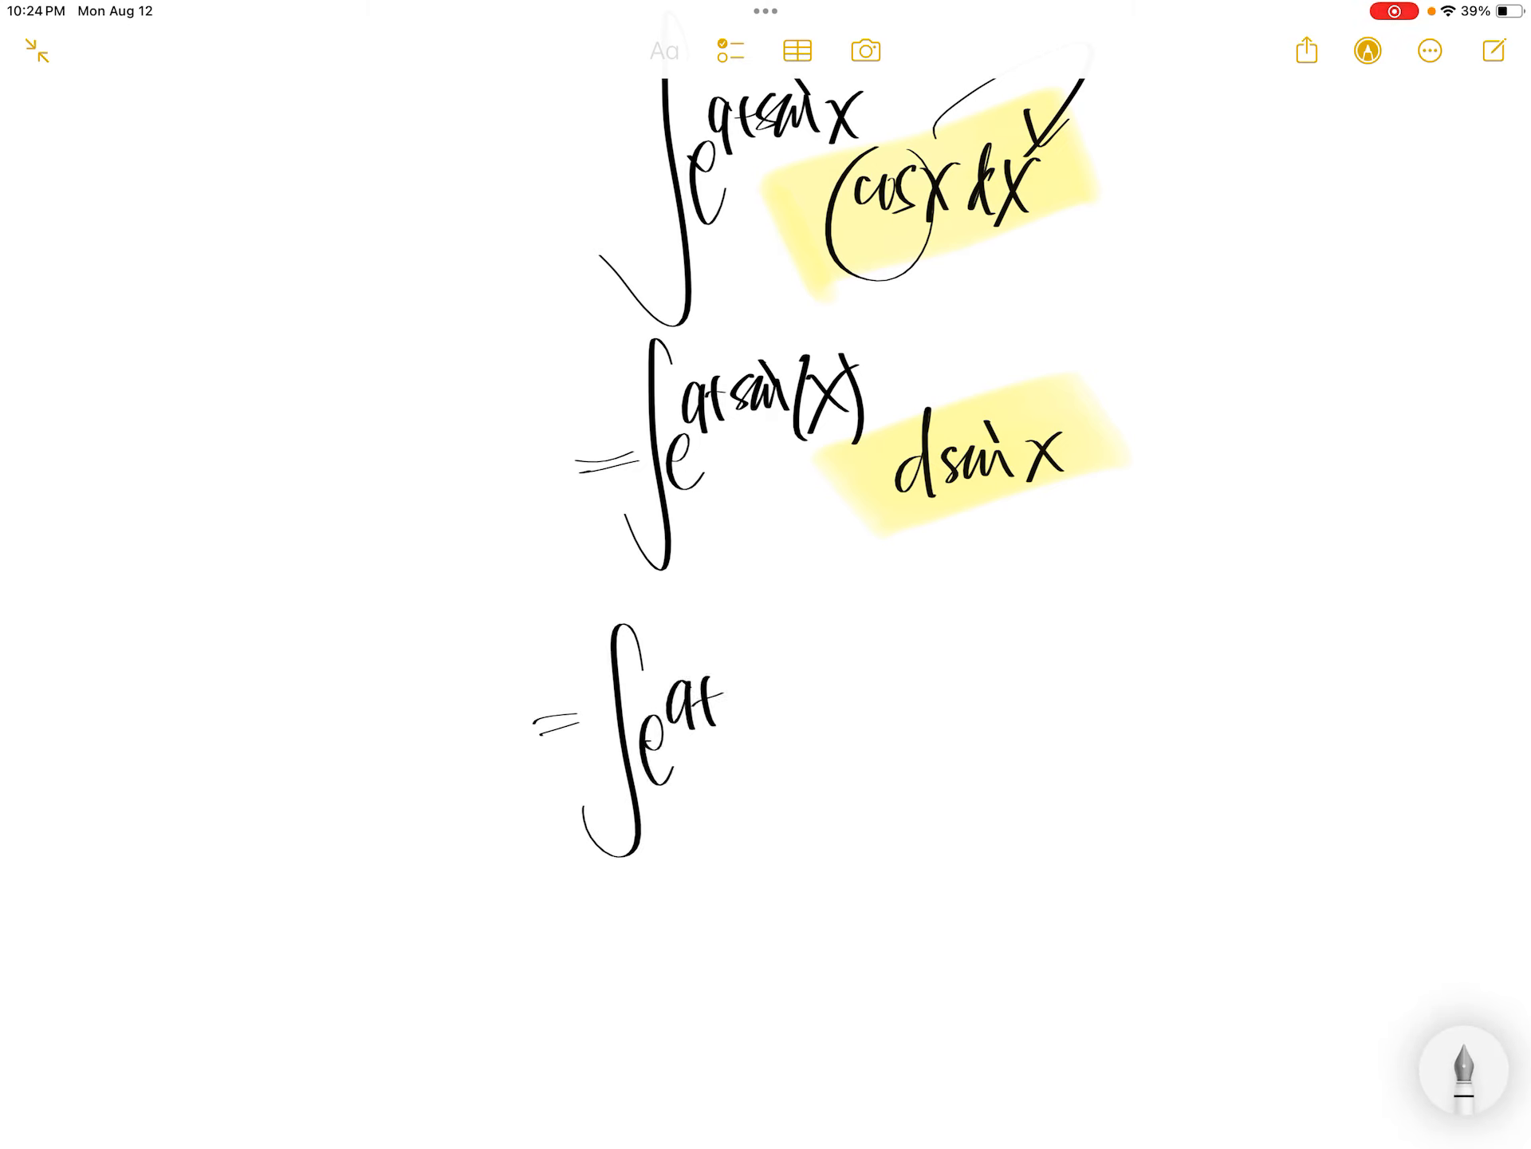
left_click_drag(820, 672, 859, 721)
Underline d sin x above and write the differential d(a+sin x) on the new line
left_click_drag(856, 668, 816, 723)
left_click_drag(876, 517, 1139, 491)
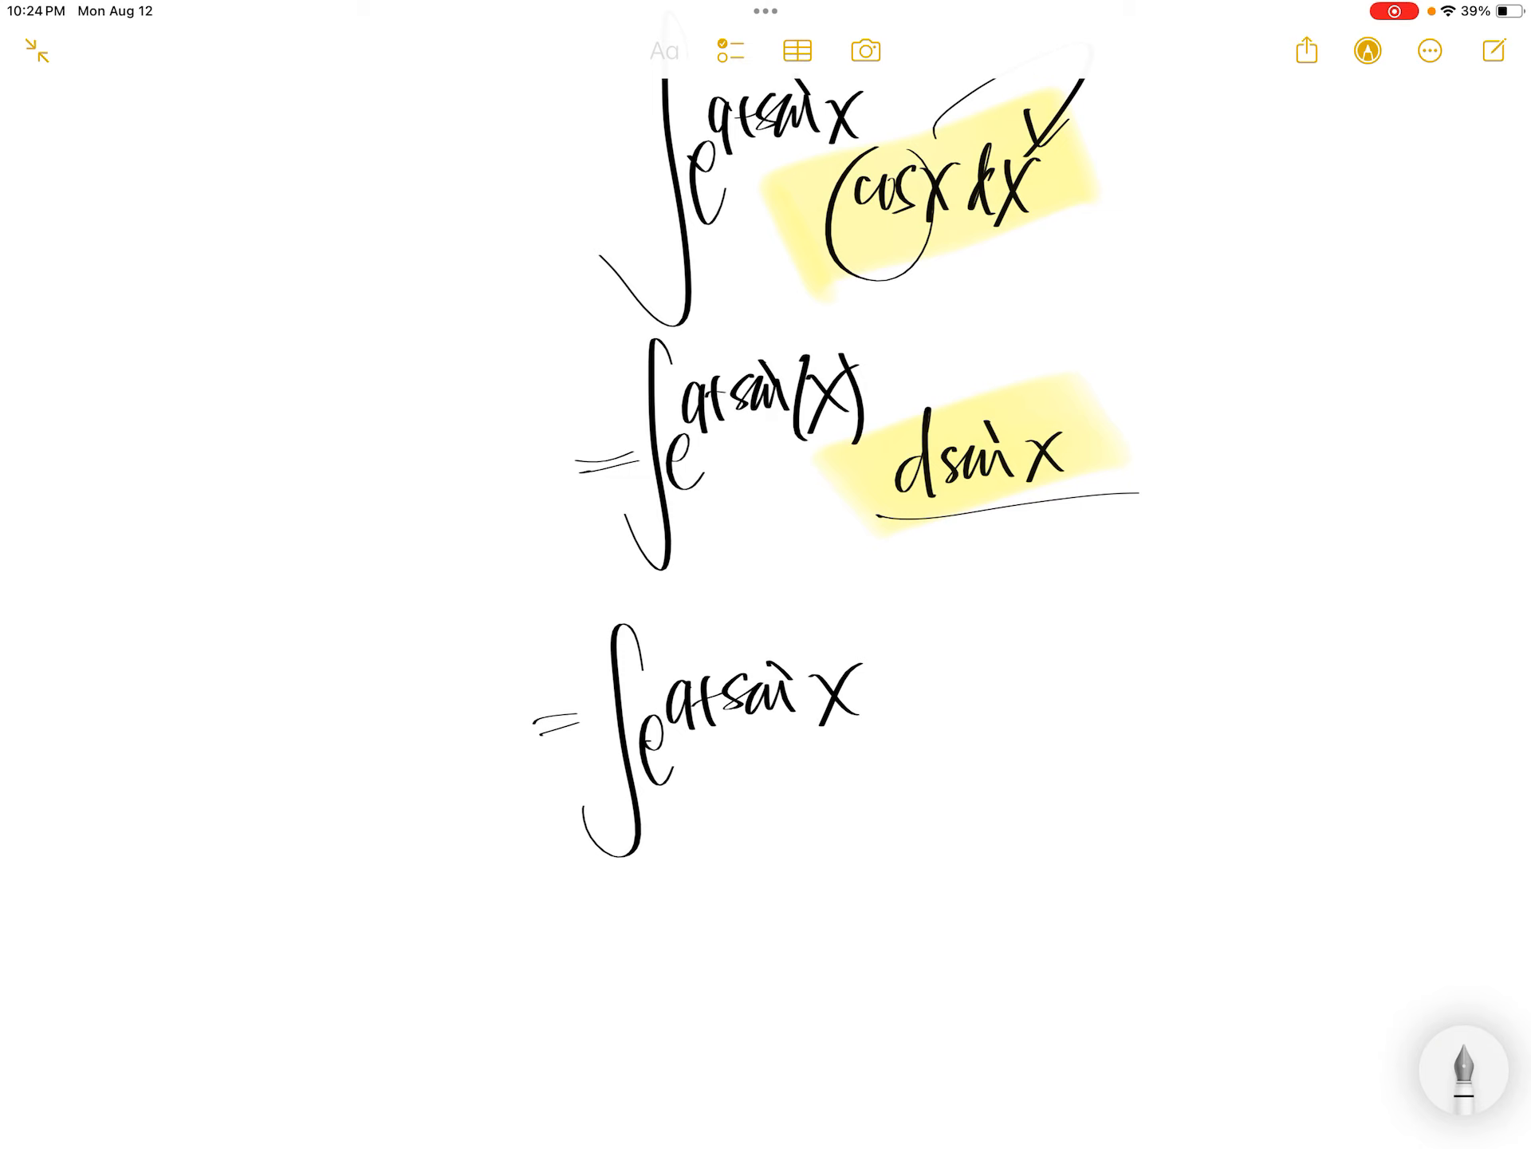
left_click_drag(909, 682, 895, 726)
left_click_drag(918, 651, 921, 743)
left_click_drag(943, 653, 946, 777)
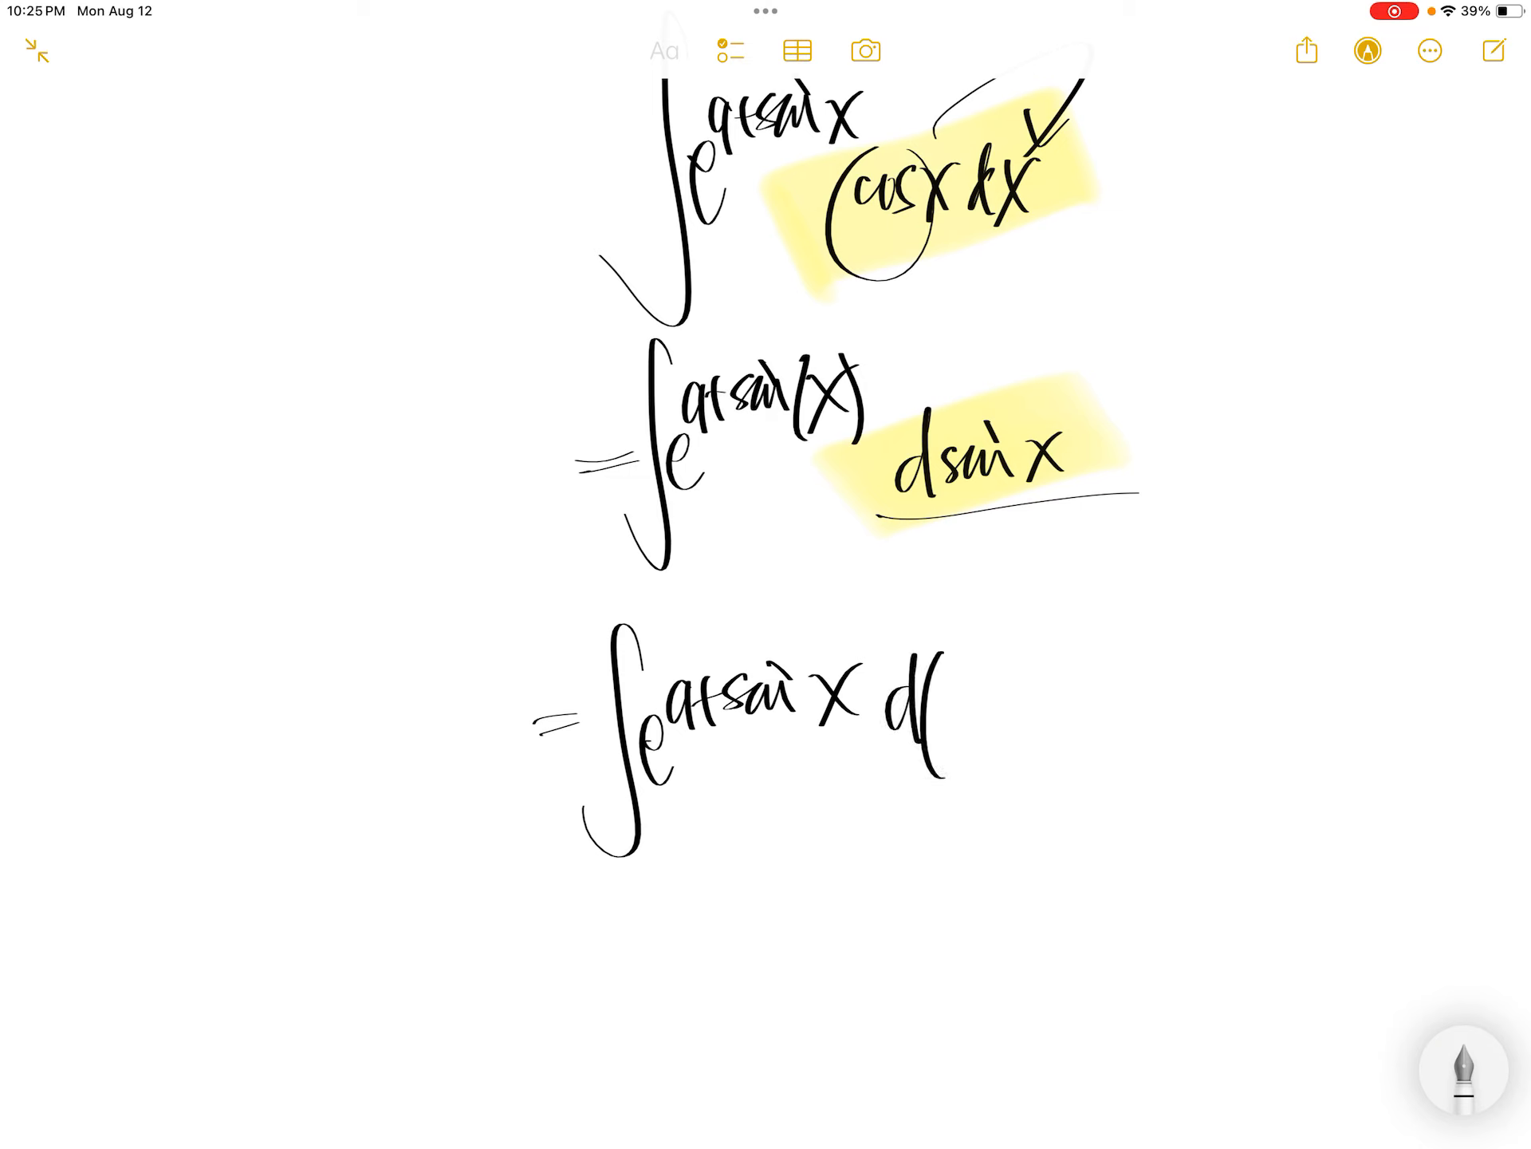
left_click_drag(956, 702, 955, 737)
left_click_drag(983, 685, 981, 712)
left_click_drag(968, 699, 1114, 725)
mouse_move(1116, 685)
left_mouse_down()
mouse_move(1074, 727)
mouse_move(1116, 766)
left_mouse_up()
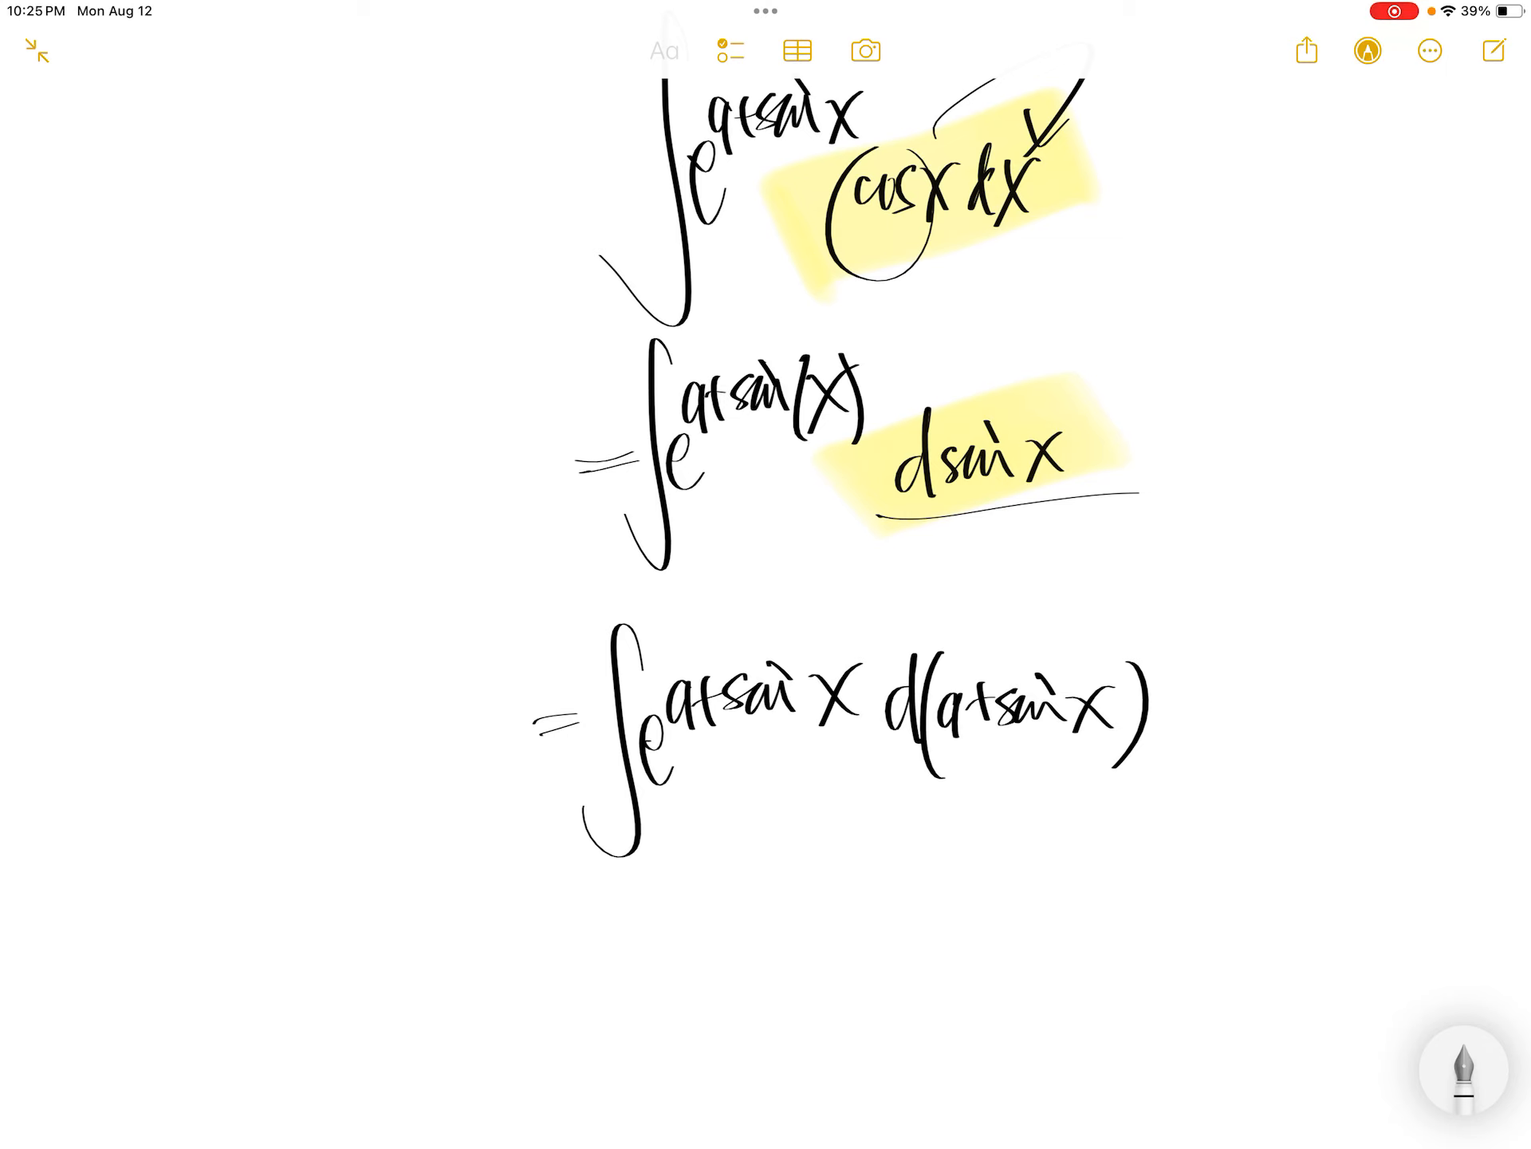
Widen the yellow highlight over d sin x and d(a+sin x)
left_click(1463, 1071)
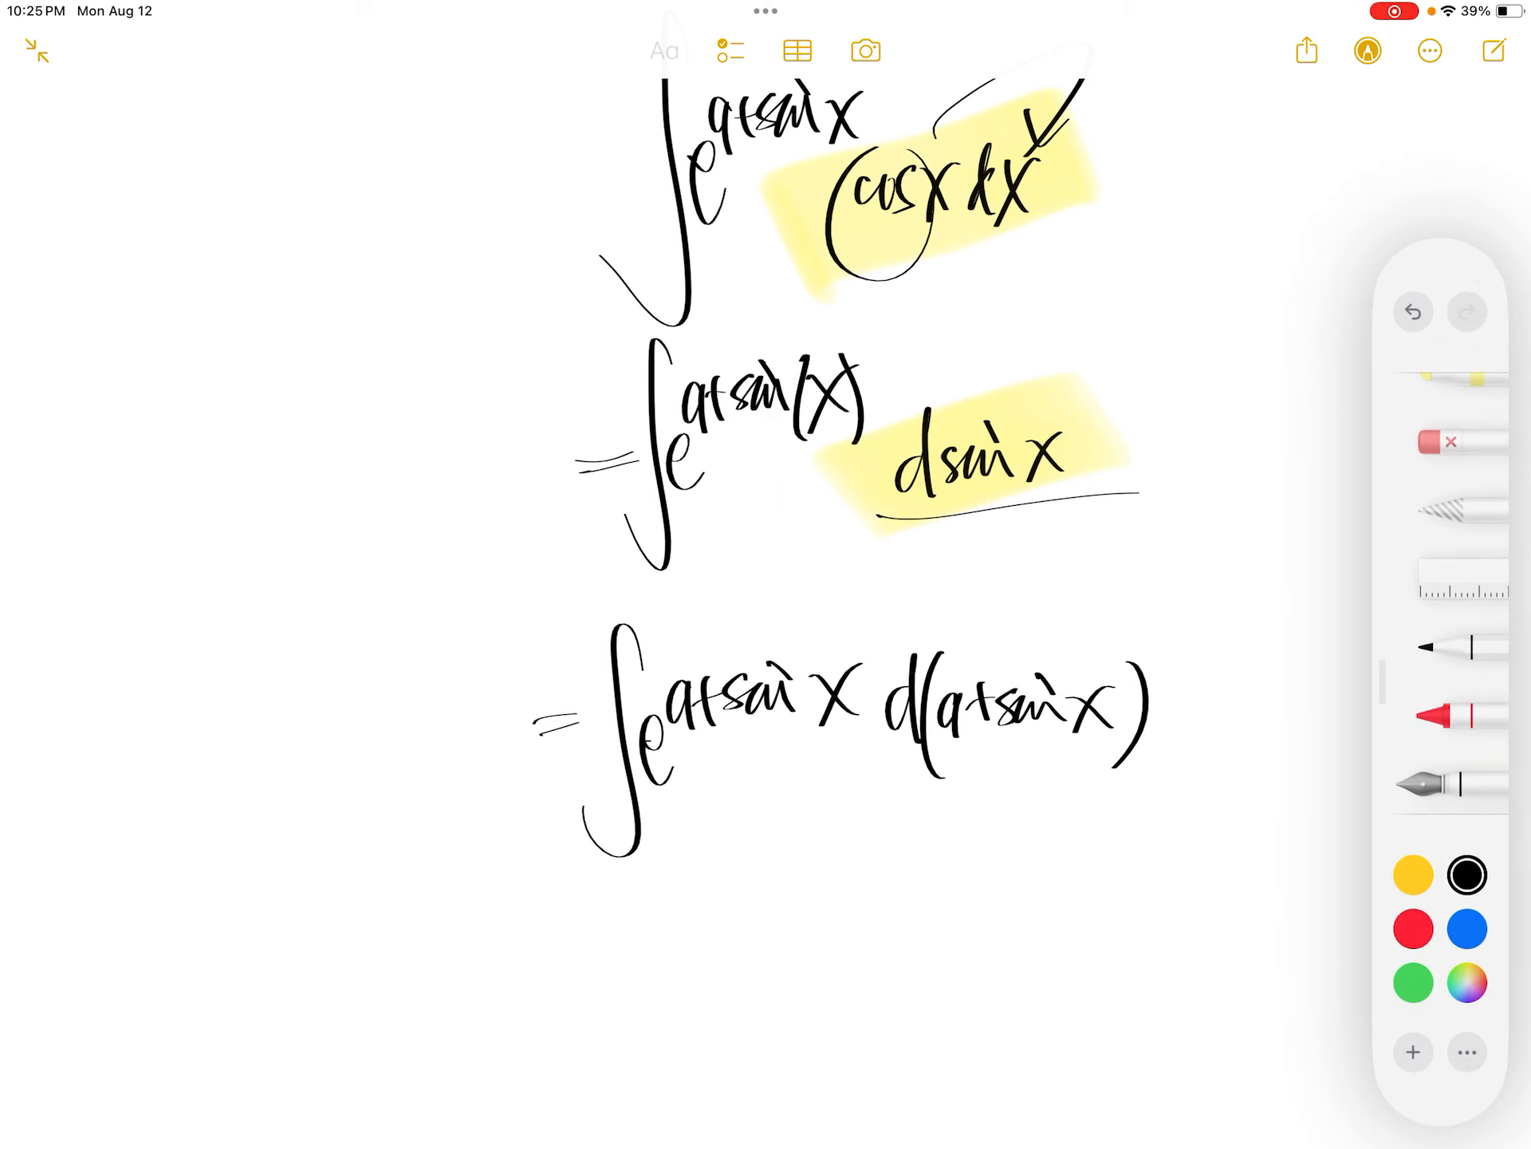
left_click_drag(1459, 383, 1459, 532)
left_click(1460, 531)
left_click_drag(802, 526, 1196, 395)
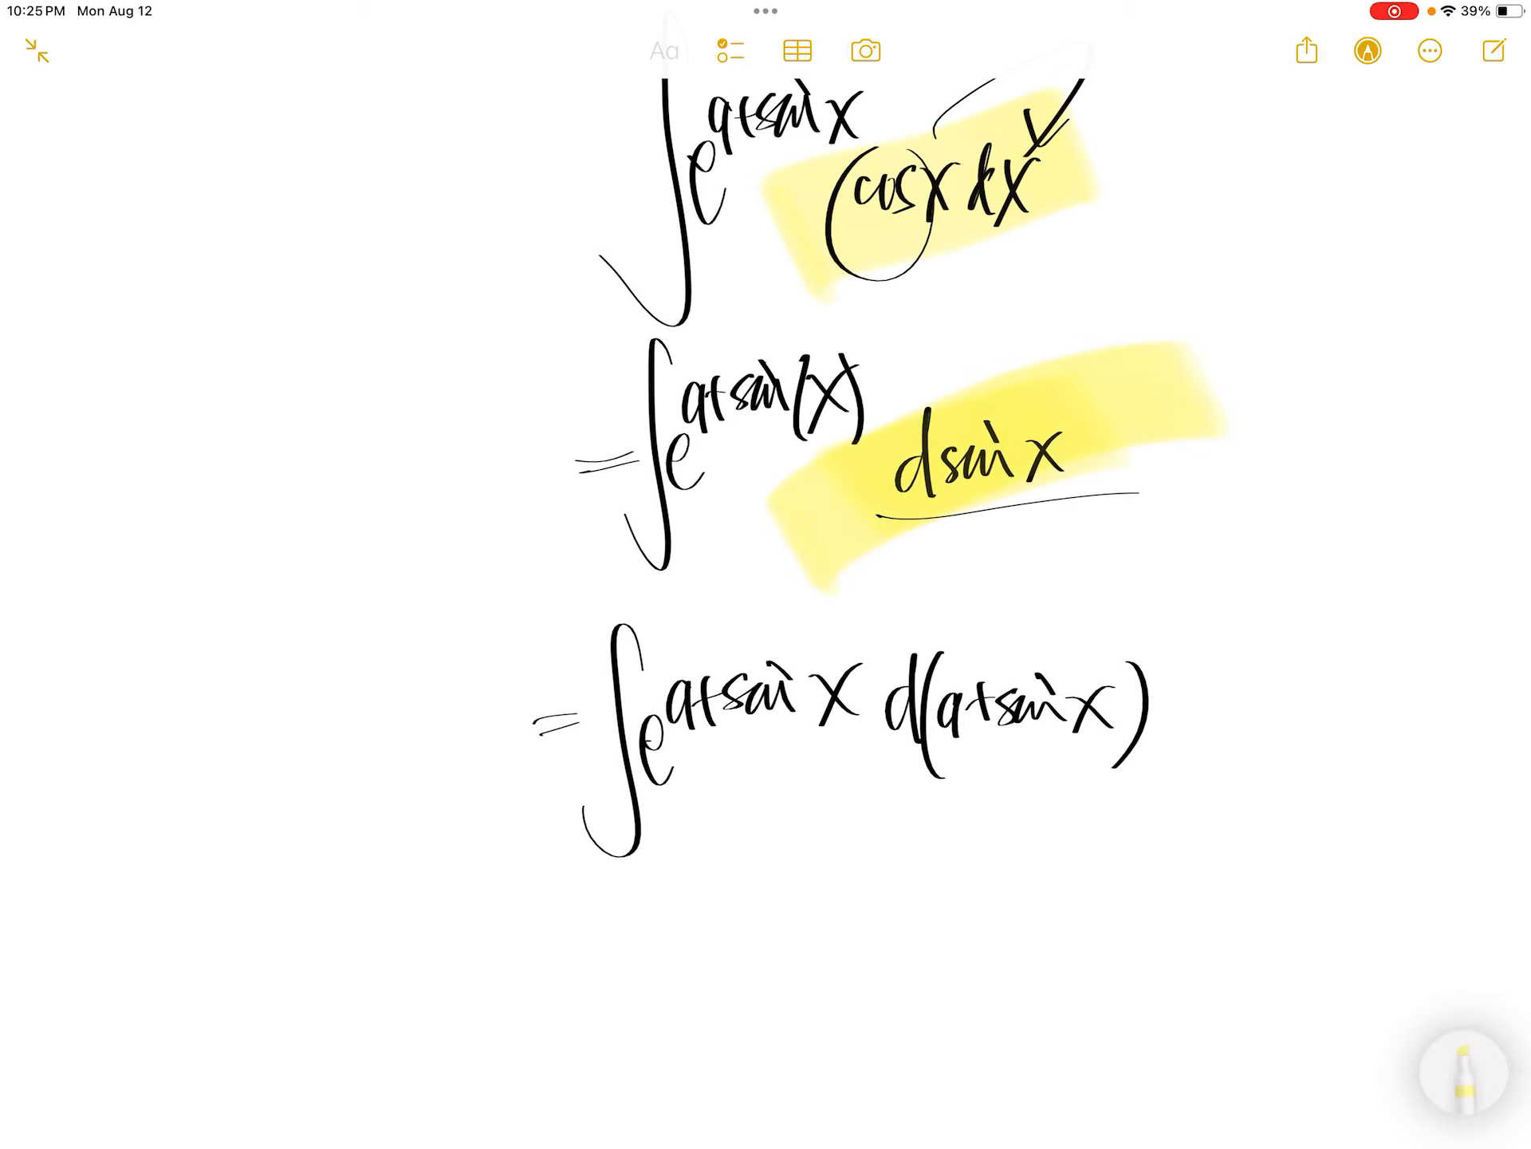
left_click_drag(801, 826, 1287, 599)
scroll(909, 574, "down", 3)
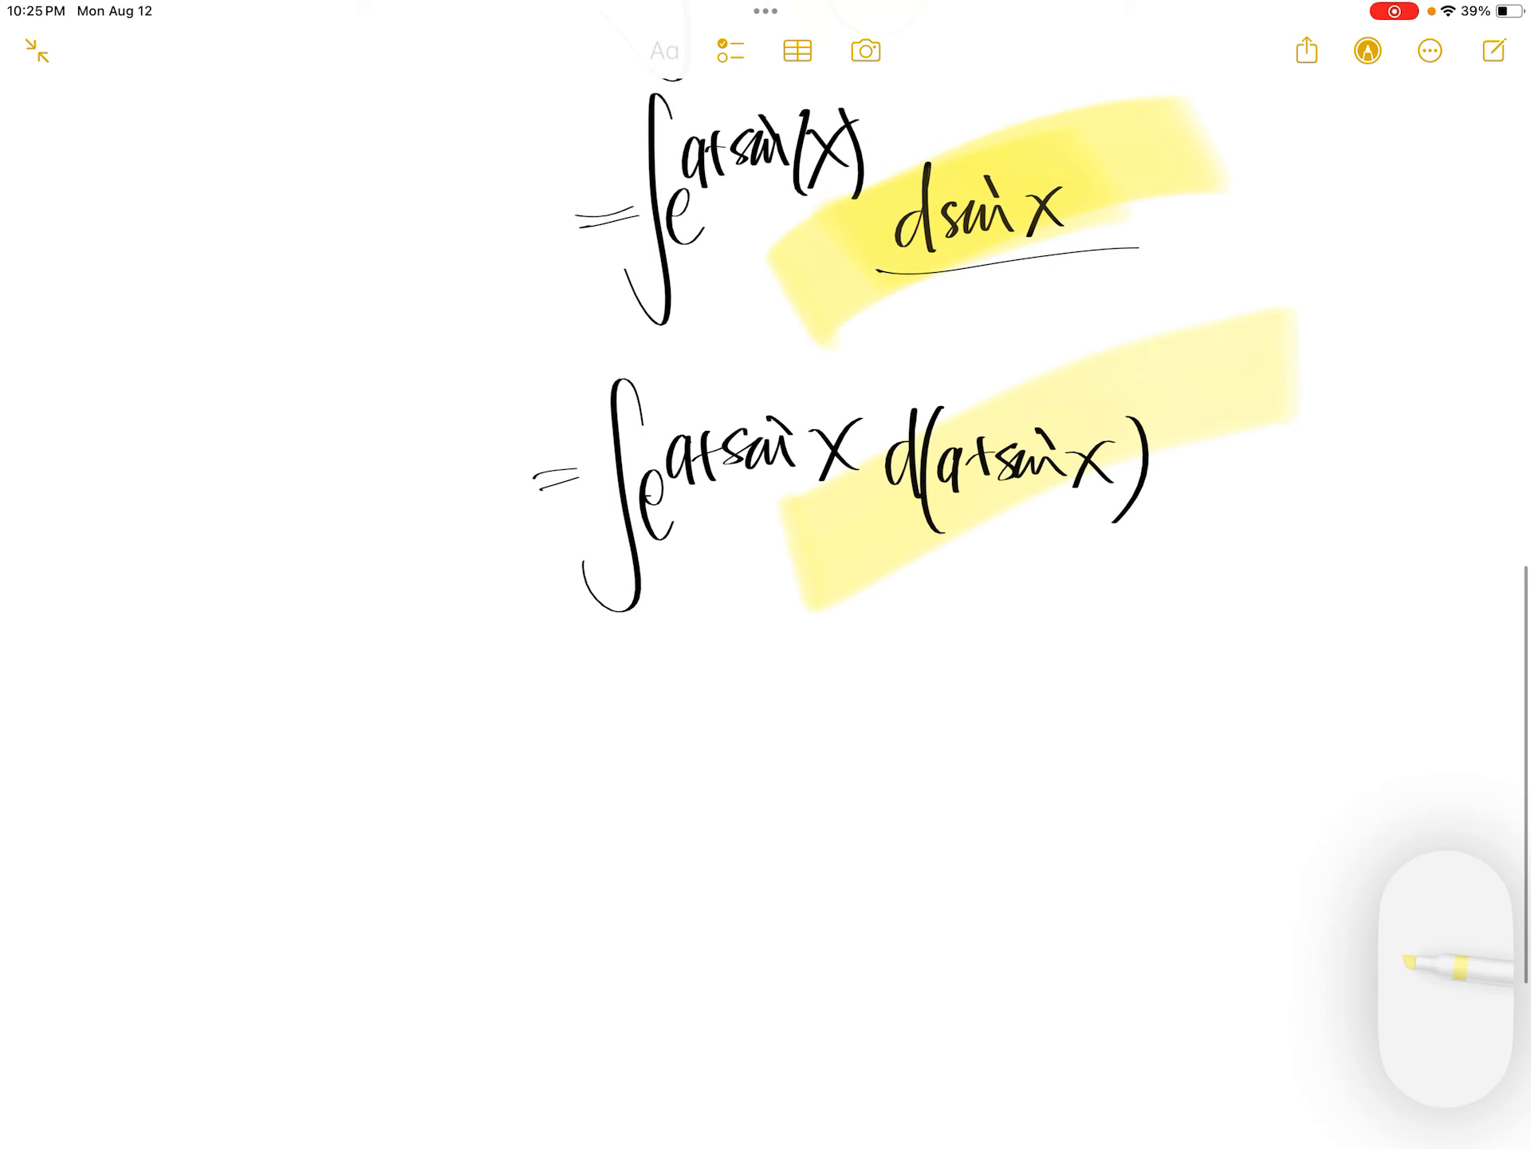
Back in black ink, start the final line with = e^(a+sin
left_click(1448, 975)
left_click_drag(1460, 742, 1460, 479)
left_click(1448, 703)
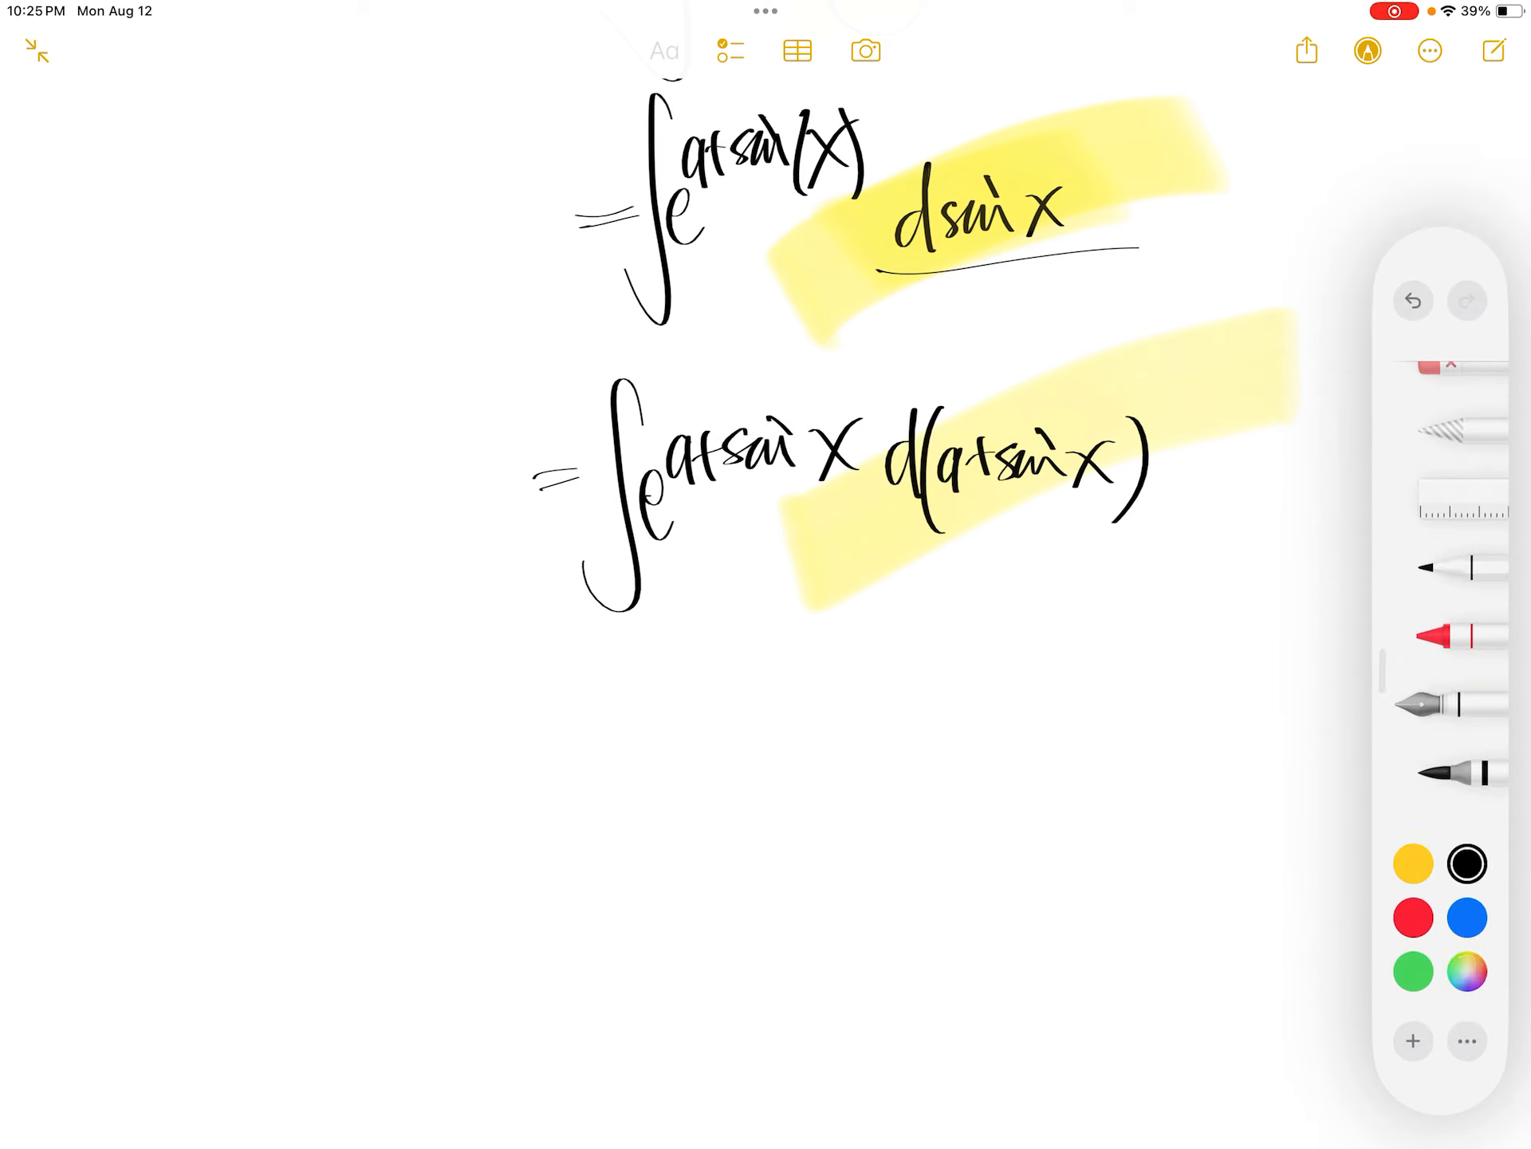
mouse_move(513, 781)
left_mouse_down()
mouse_move(560, 776)
mouse_move(649, 814)
left_mouse_up()
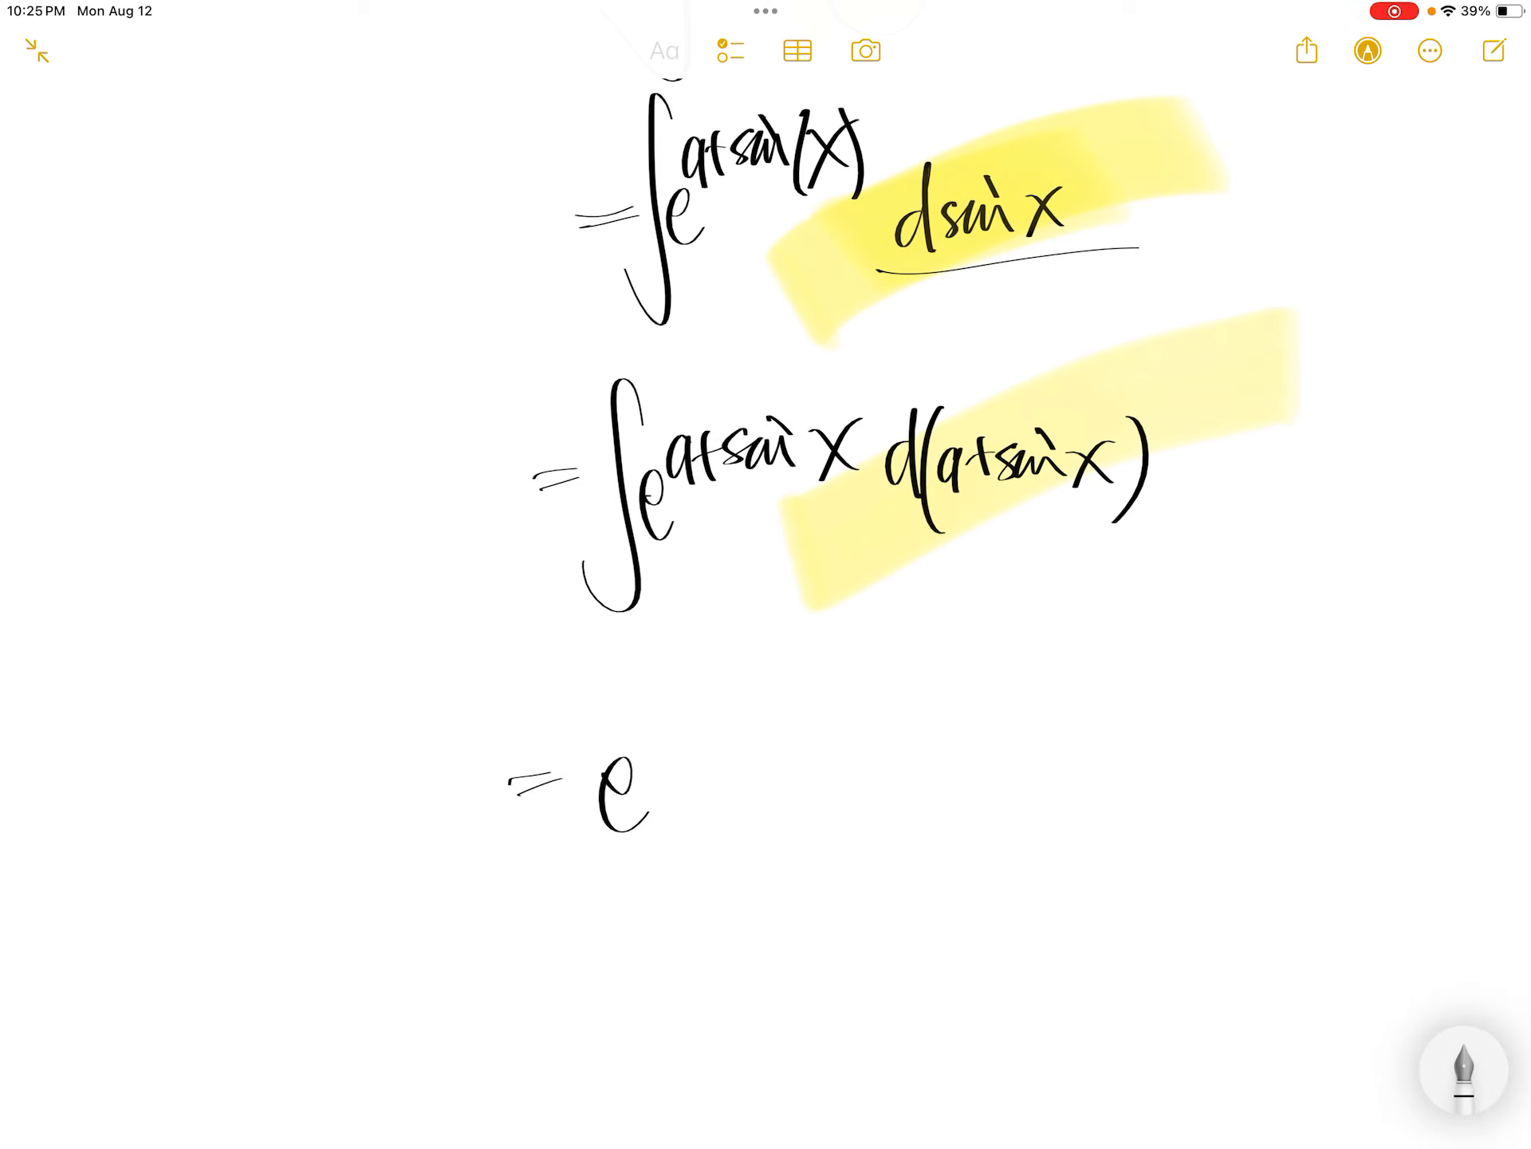
left_click_drag(650, 705, 654, 749)
mouse_move(656, 724)
left_mouse_down()
mouse_move(686, 716)
mouse_move(778, 741)
left_mouse_up()
Close the exponent with (x) and add + C to finish e^(a+sin(x)) + C
left_click_drag(790, 672, 797, 766)
left_click_drag(790, 799, 836, 790)
left_click_drag(820, 757, 821, 833)
left_click_drag(940, 754, 939, 832)
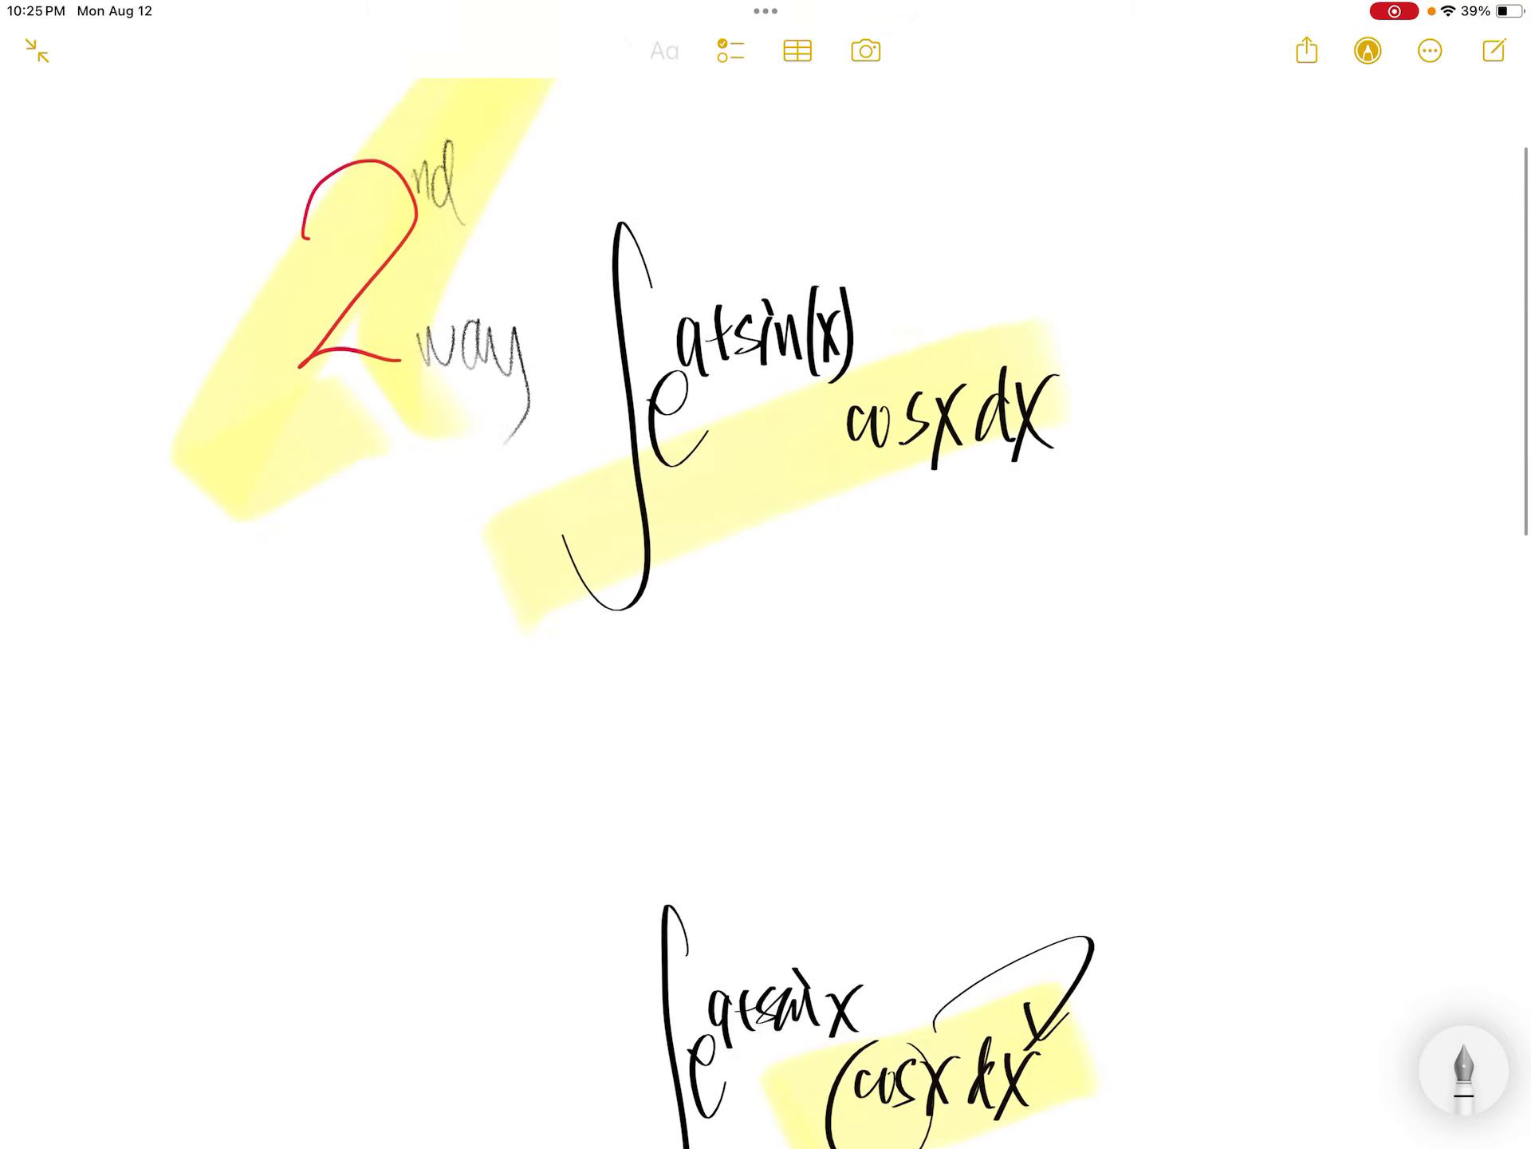
scroll(766, 598, "up", 3)
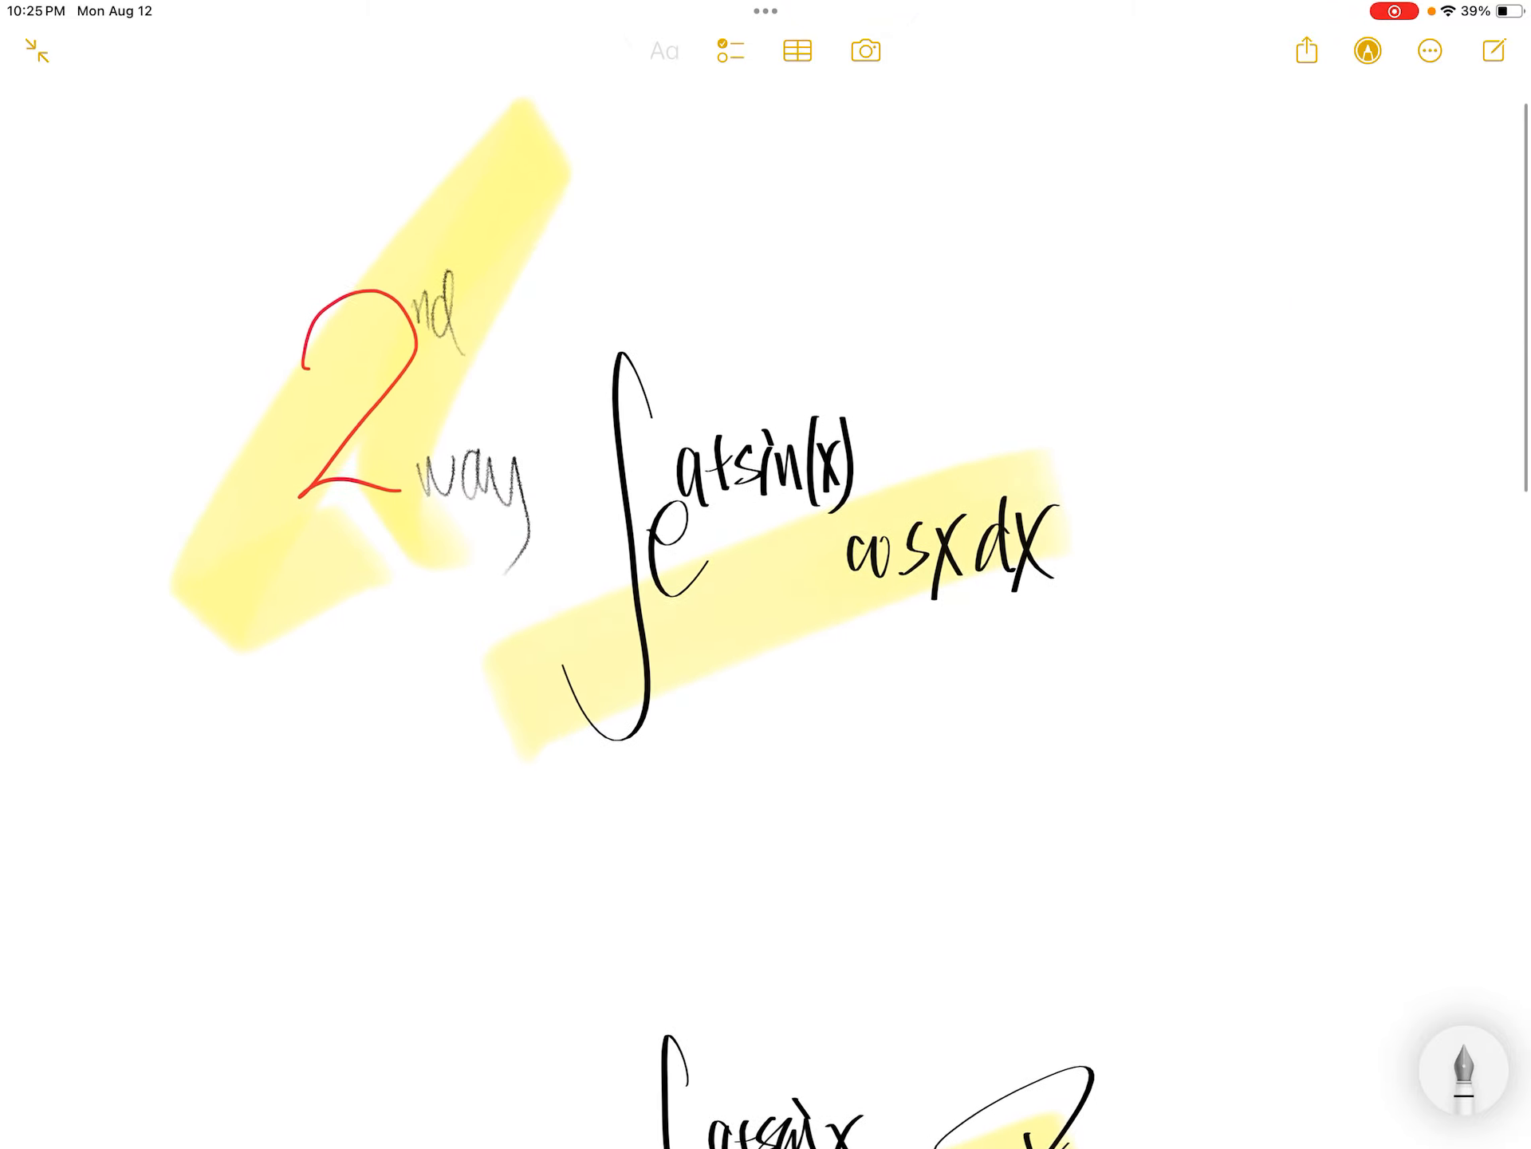